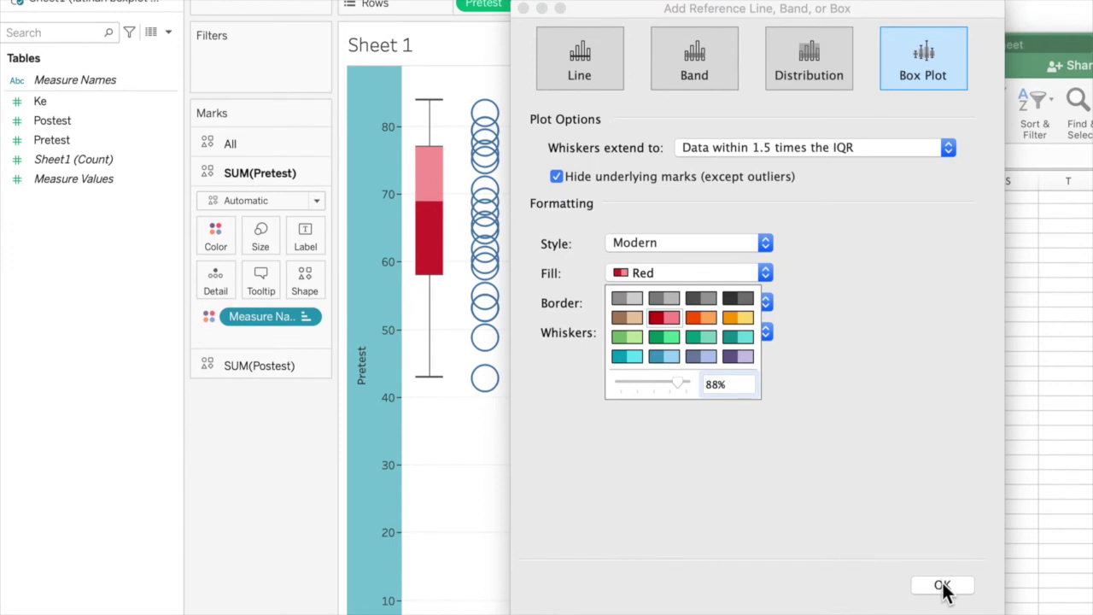
Apply the red Pretest box plot settings and add a box plot reference to the Postest axis
left_click(942, 585)
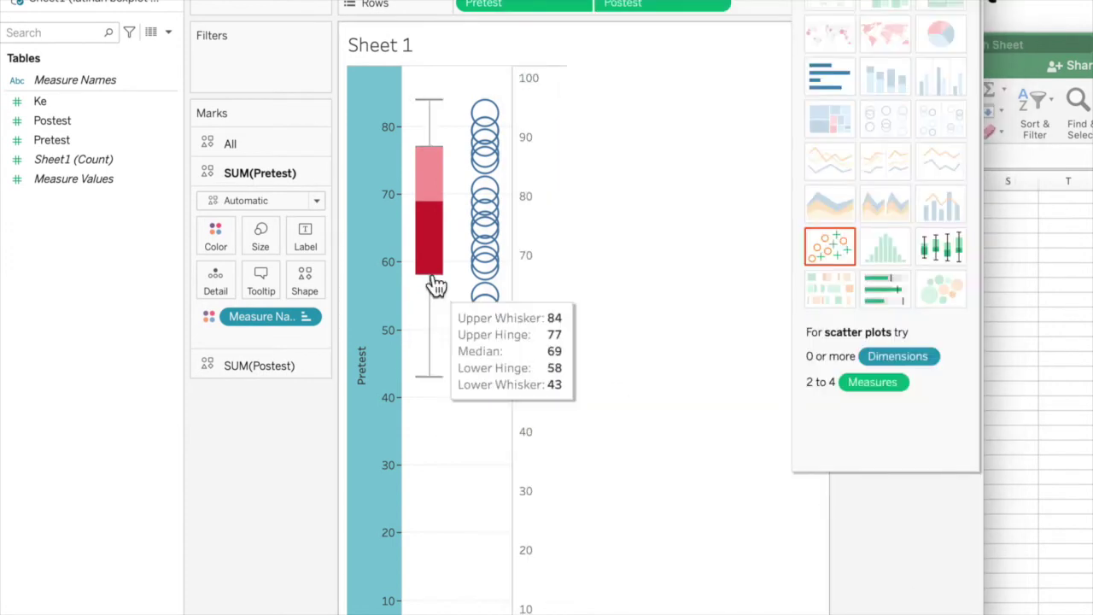
mouse_move(517, 195)
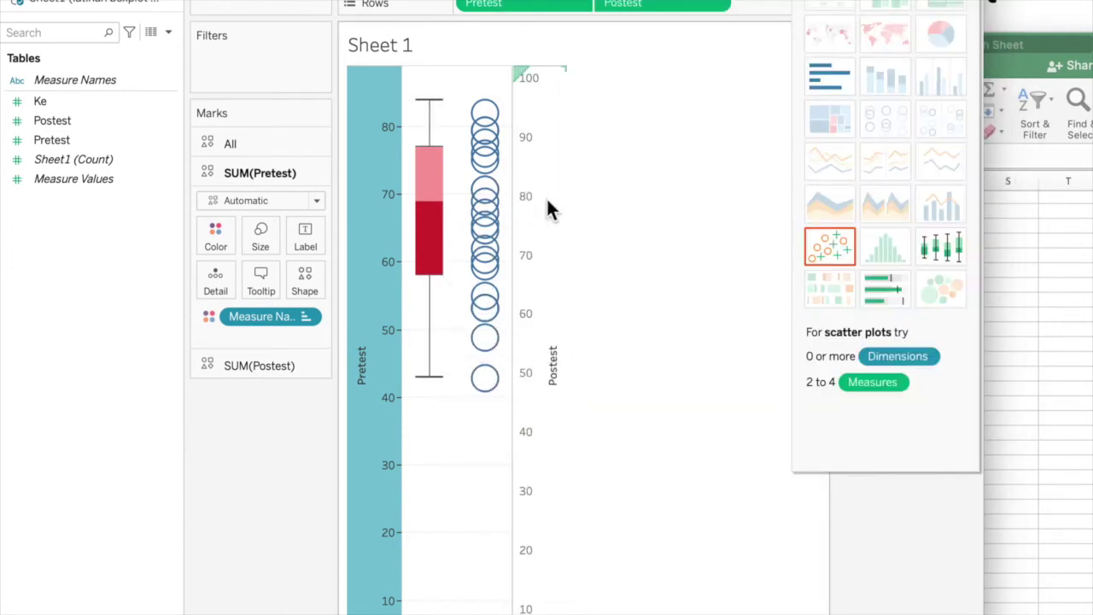
left_click(549, 207)
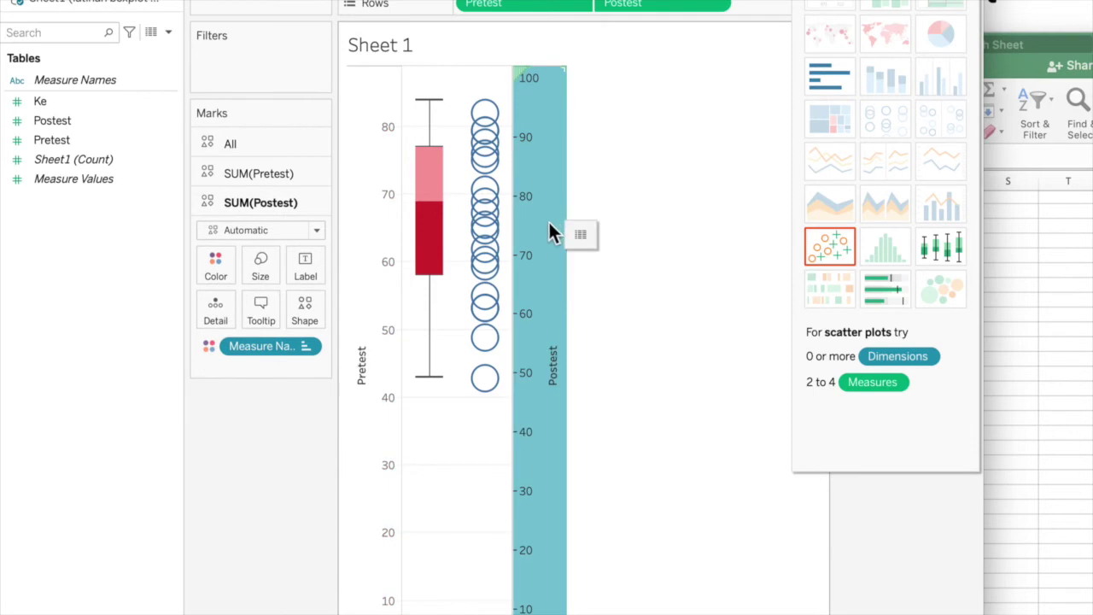
right_click(551, 232)
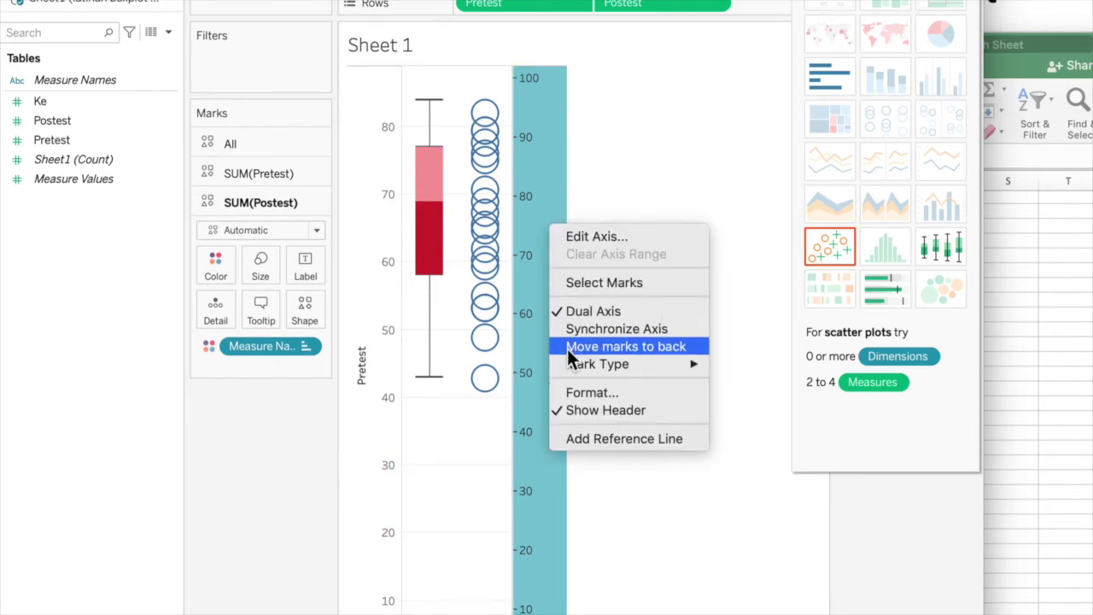
left_click(590, 436)
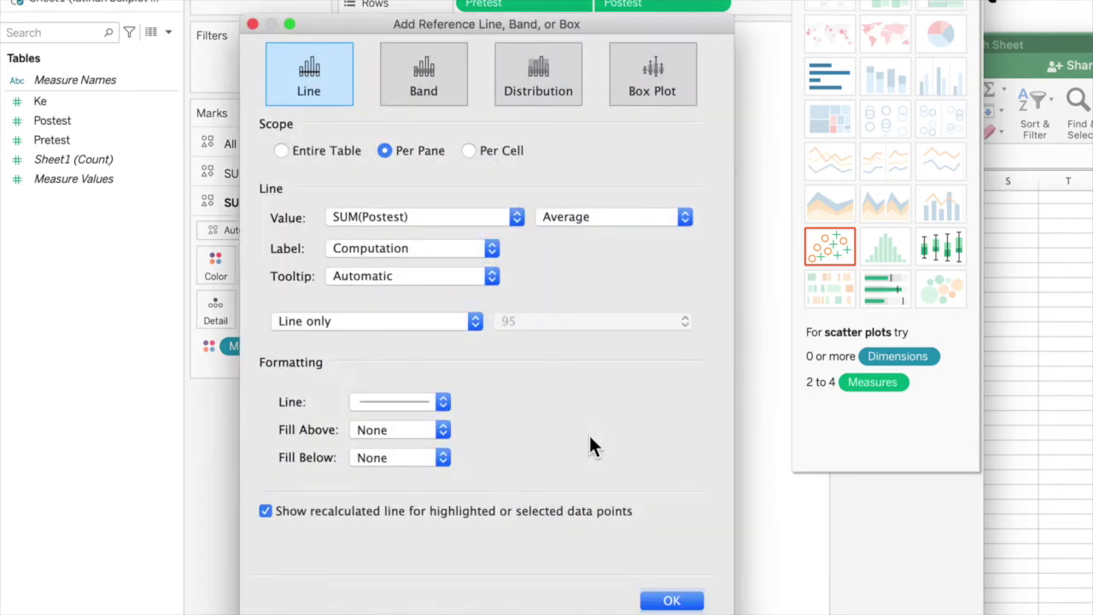
left_click(658, 68)
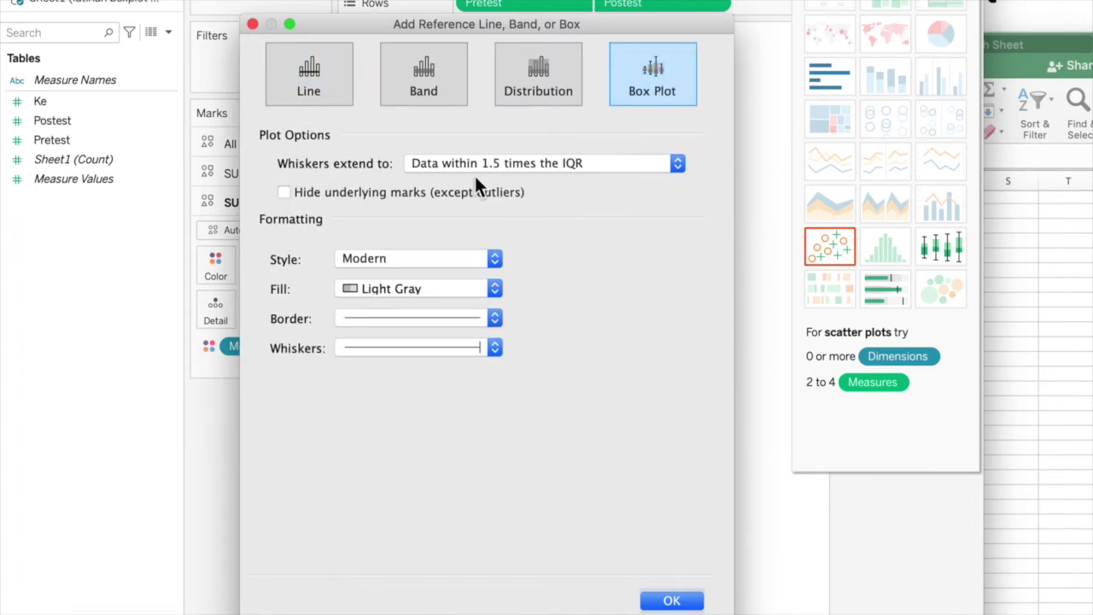
Hide the Postest box plot's underlying marks except outliers and apply a yellow fill with increased opacity
left_click_drag(424, 24, 736, 24)
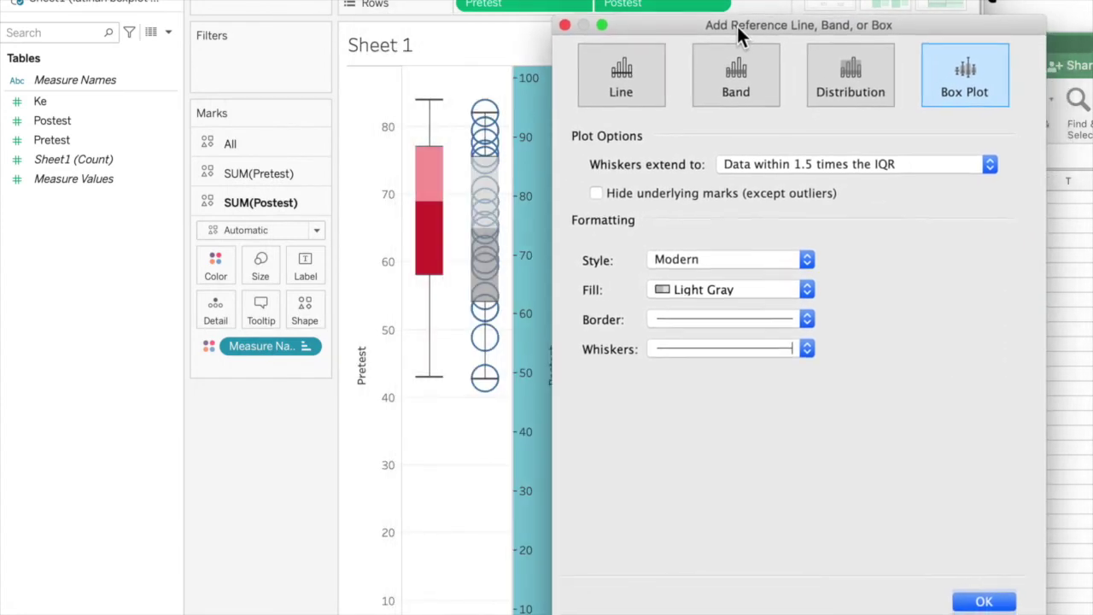
left_click(596, 193)
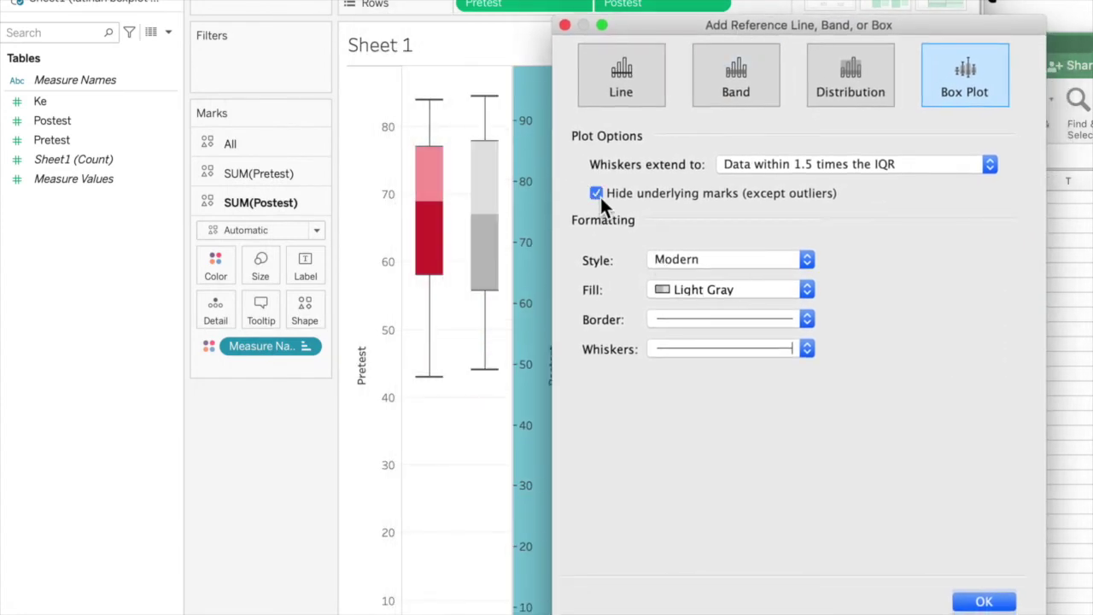
left_click(700, 290)
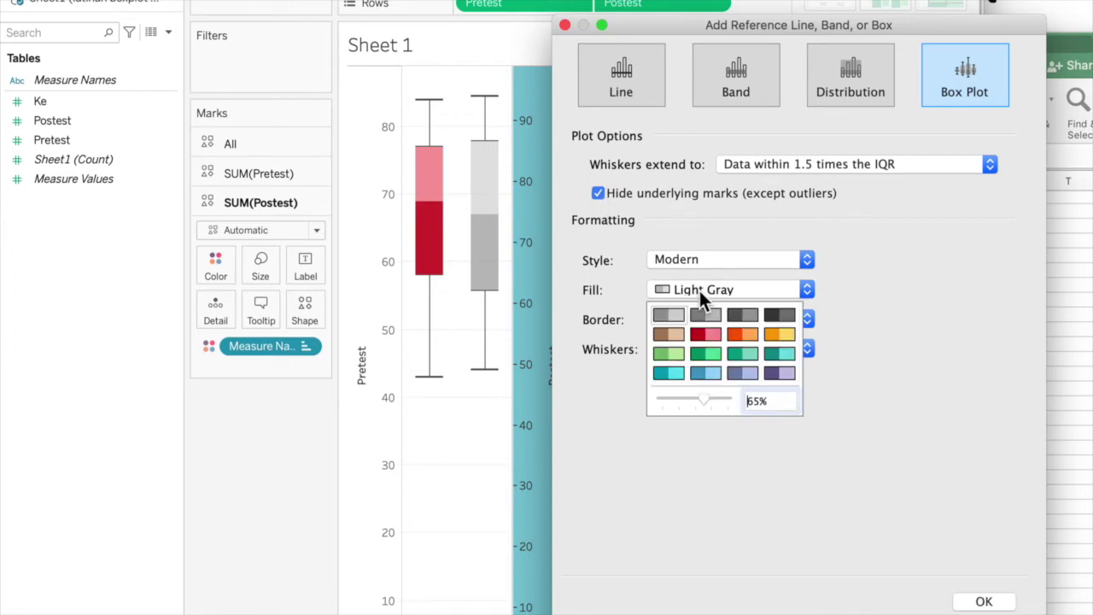
left_click(783, 334)
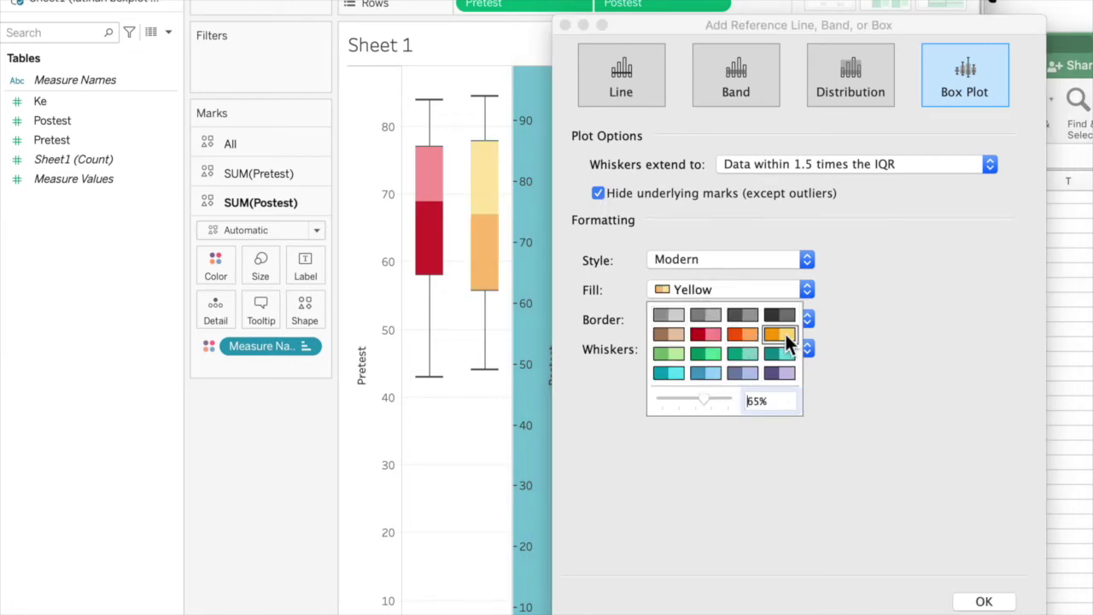
left_click_drag(704, 399, 718, 400)
left_click(980, 600)
left_click(983, 602)
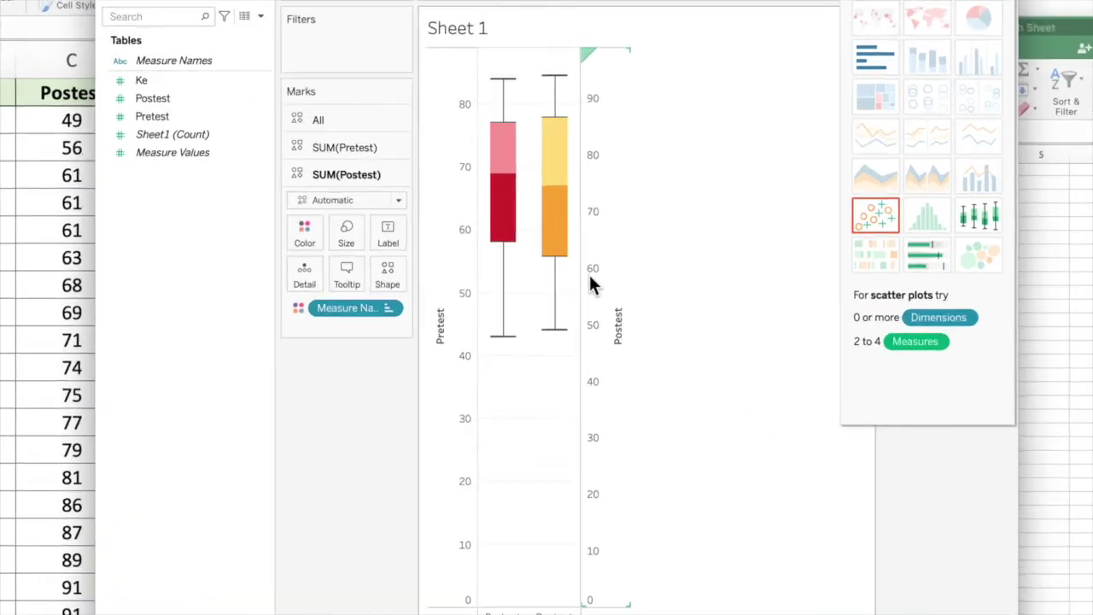
Switch to the Excel workbook, widen its window beside the Tableau chart, and select the Pretest minimum cell E5
mouse_move(556, 78)
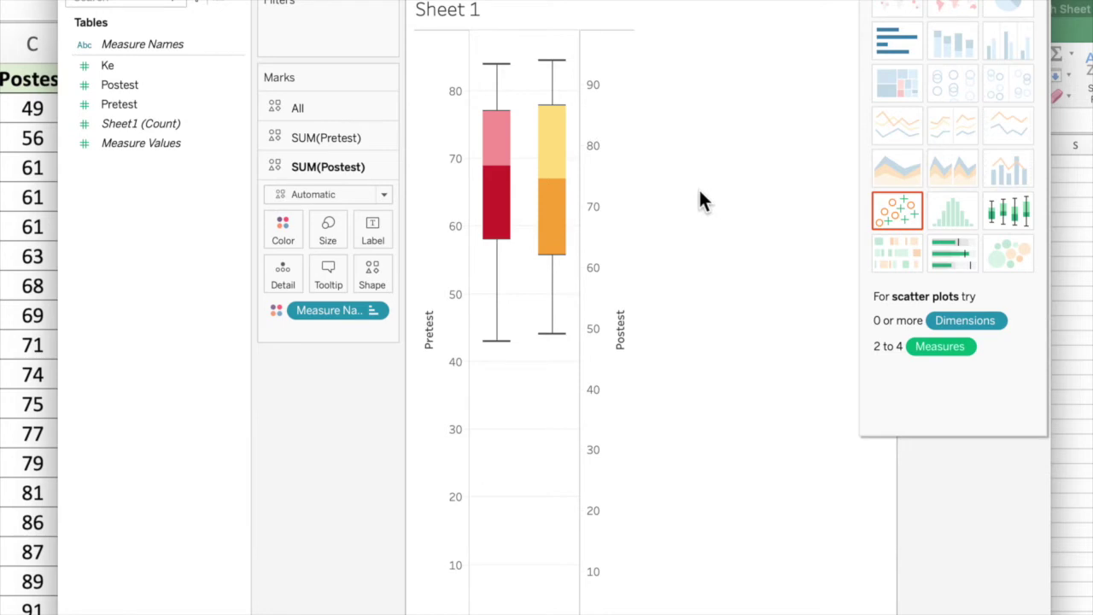
mouse_move(558, 174)
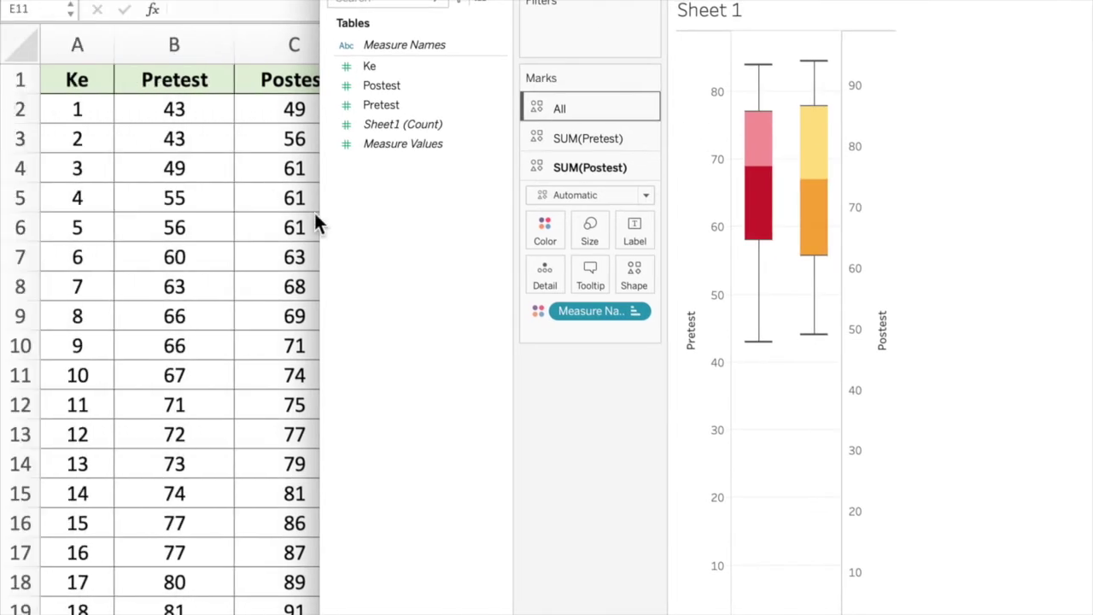
left_click_drag(320, 218, 461, 252)
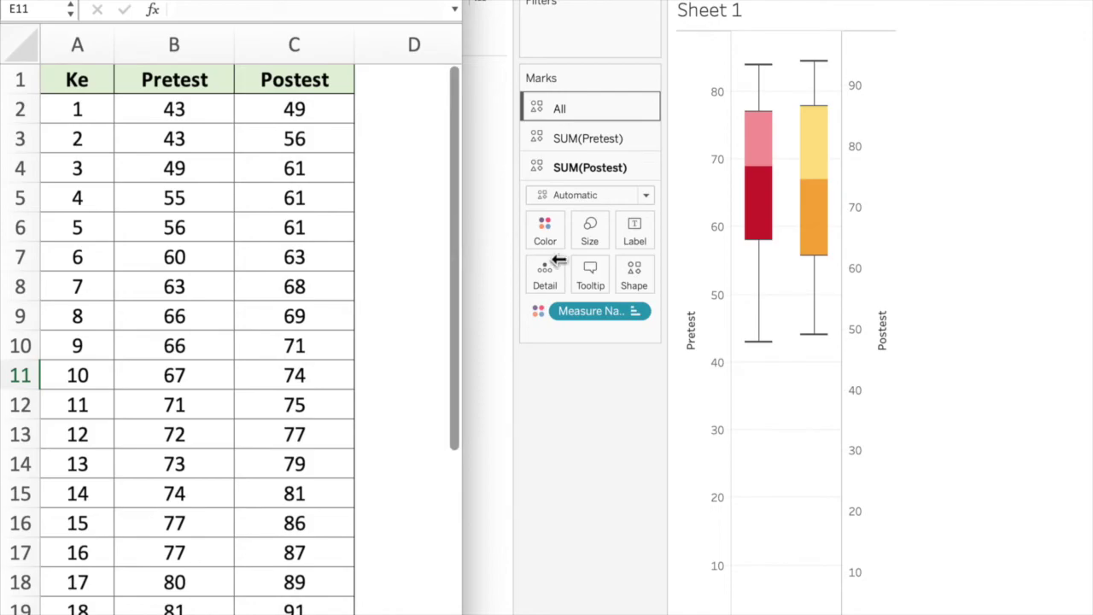
left_click_drag(545, 257, 714, 261)
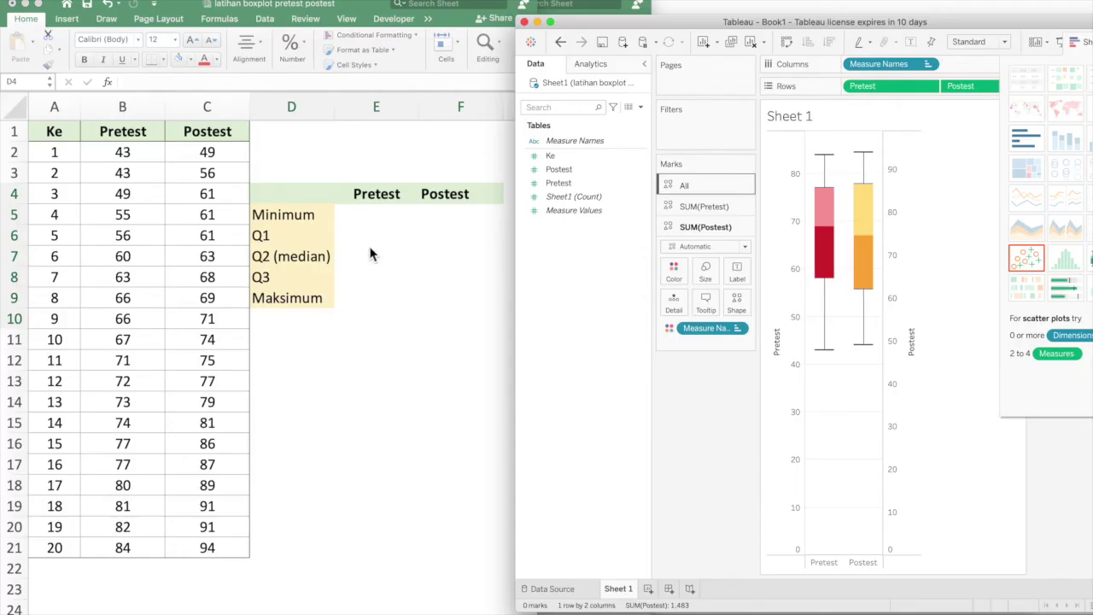
left_click(369, 226)
key("super+a")
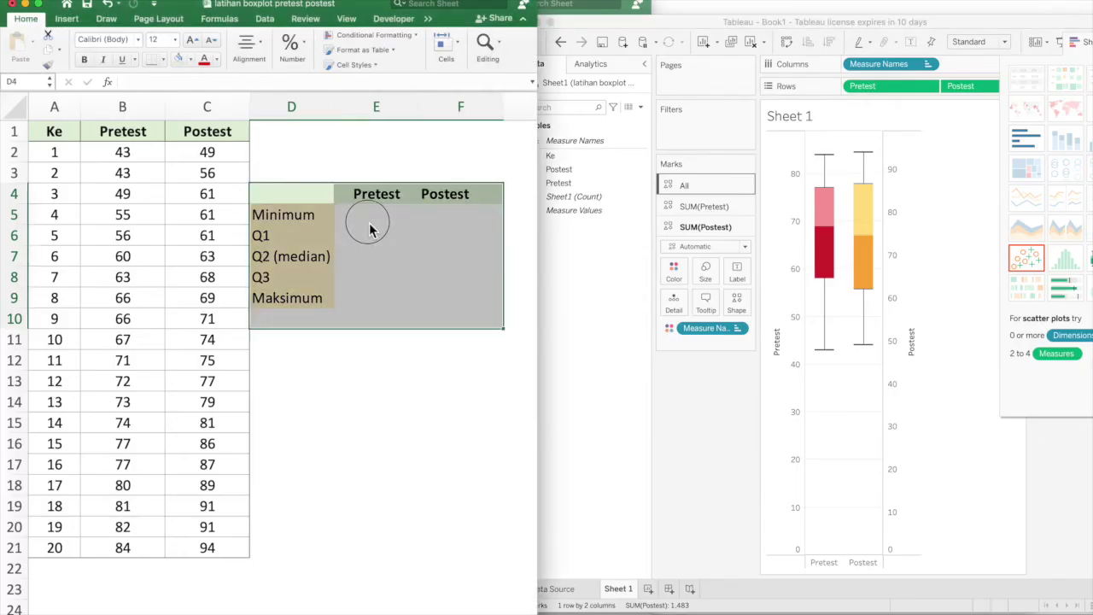
left_click(388, 223)
scroll(389, 223, "up", 5)
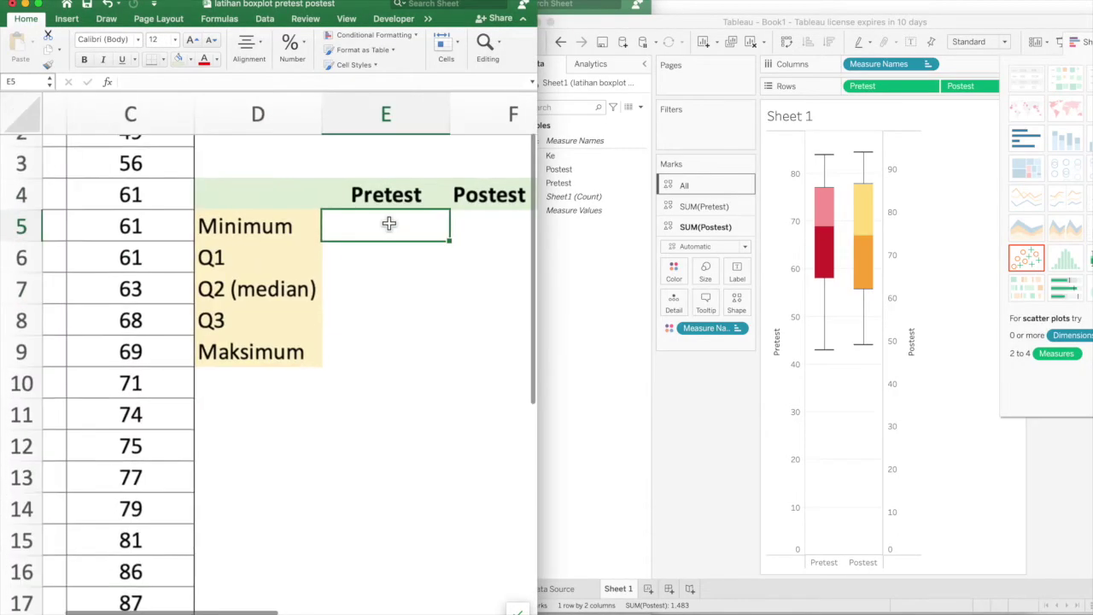
scroll(373, 402, "down", 5)
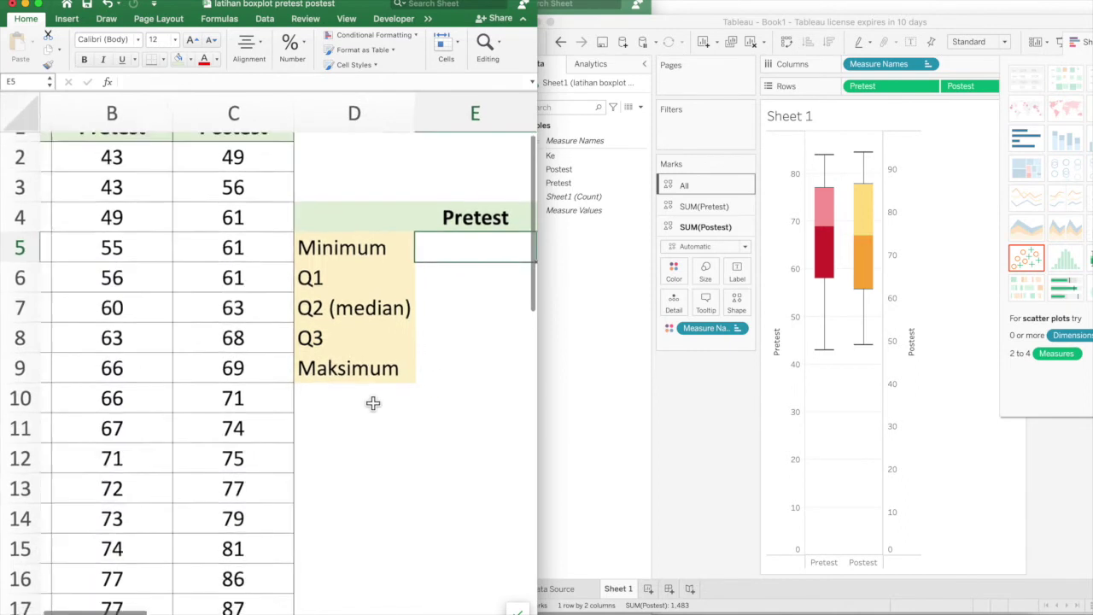
type("=min")
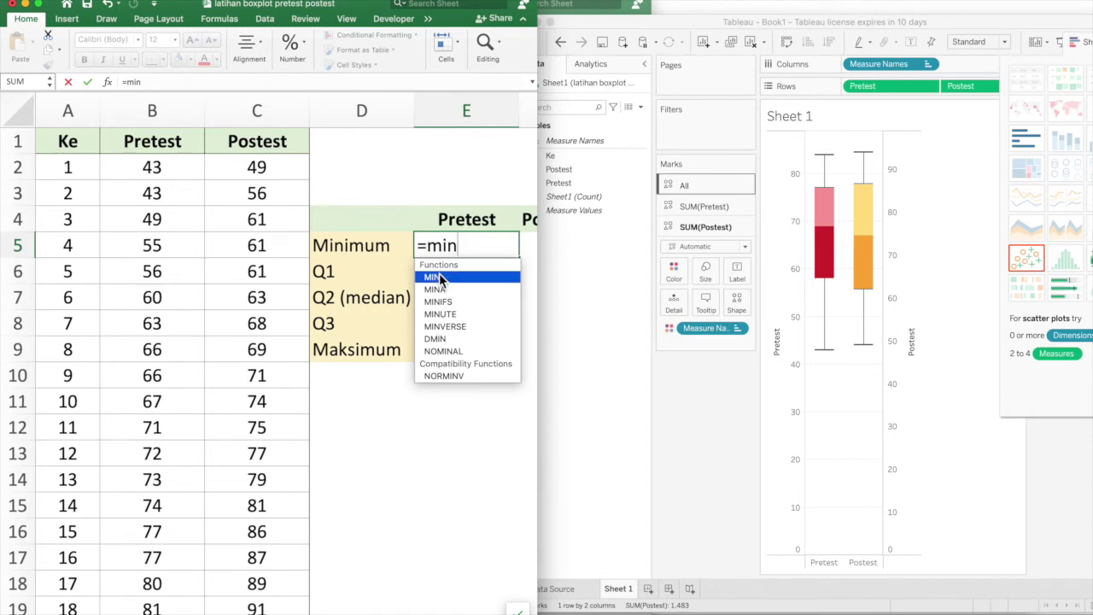
key("BackSpace")
key("BackSpace")
key("BackSpace")
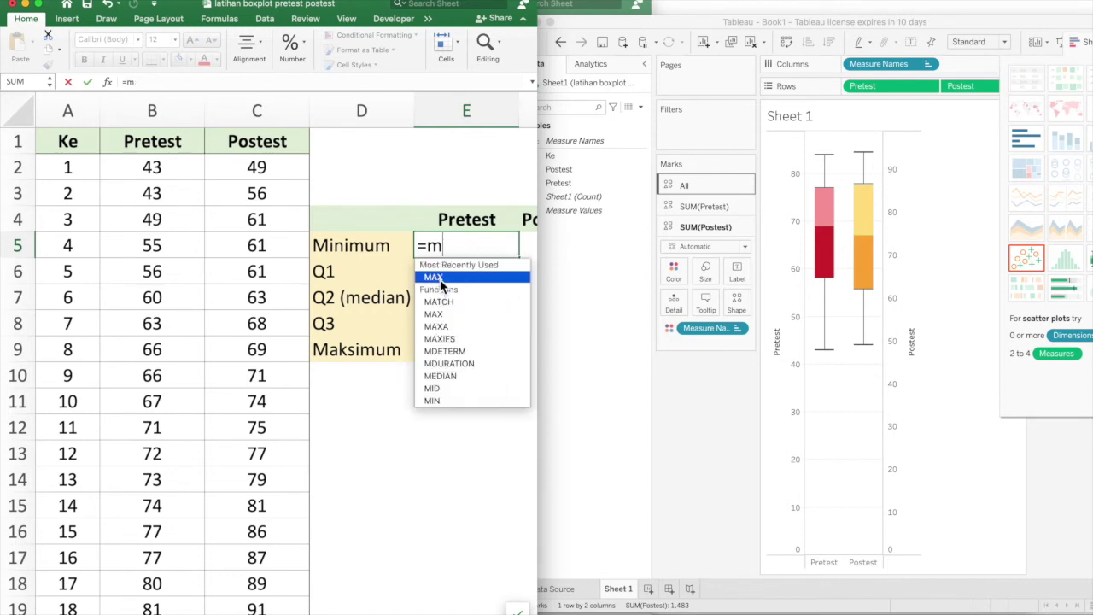
Calculate the Pretest minimum in cell E5 with the formula =QUARTILE(B2:B21;0)
type("qu")
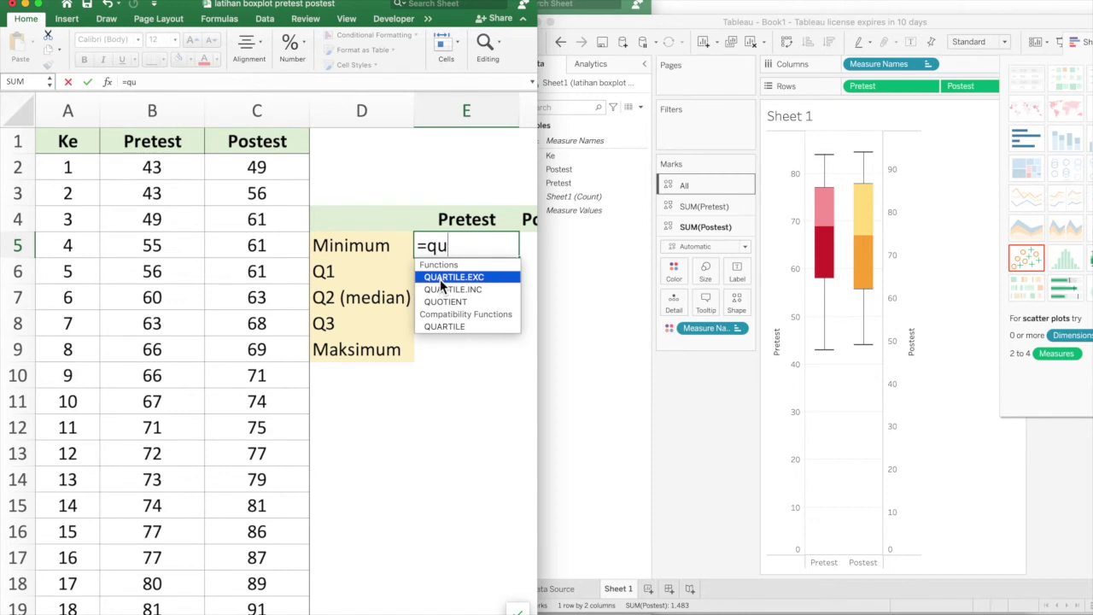
left_click(444, 326)
double_click(444, 328)
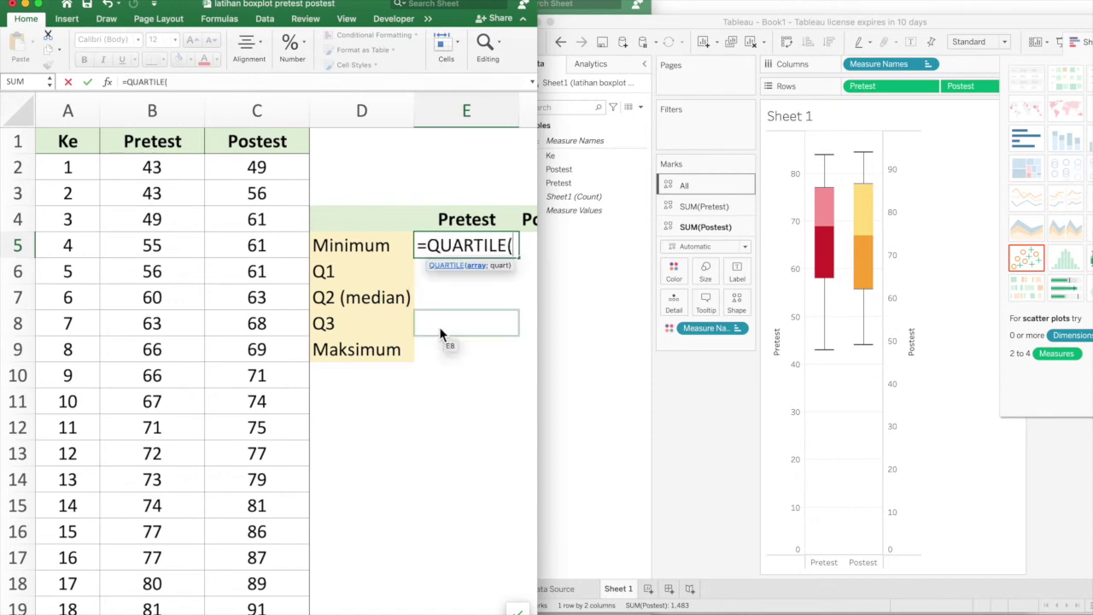
left_click_drag(542, 315, 661, 315)
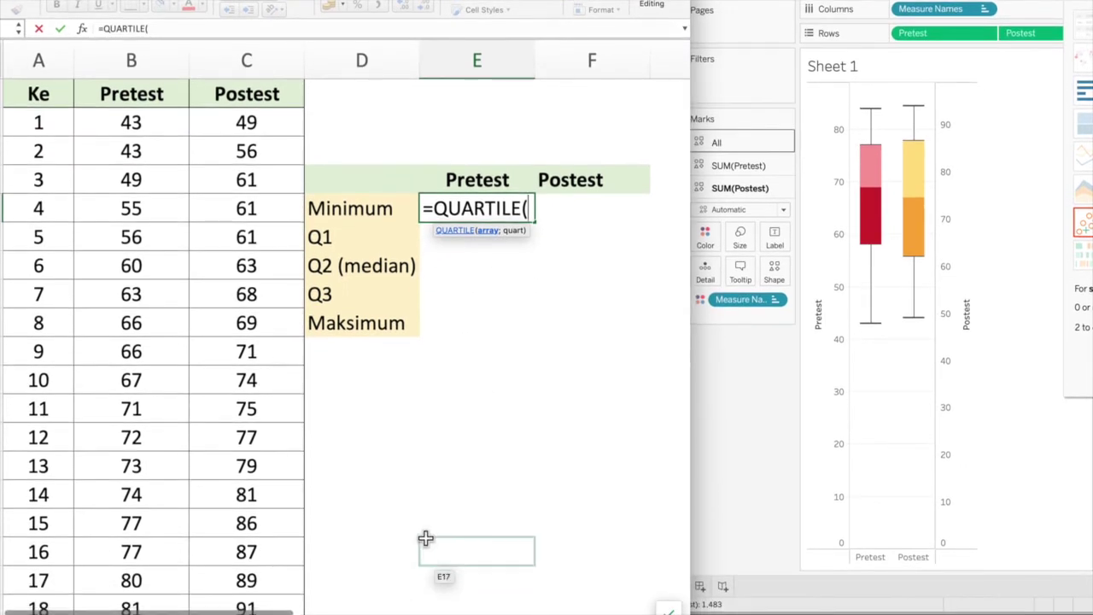
scroll(427, 538, "down", 3)
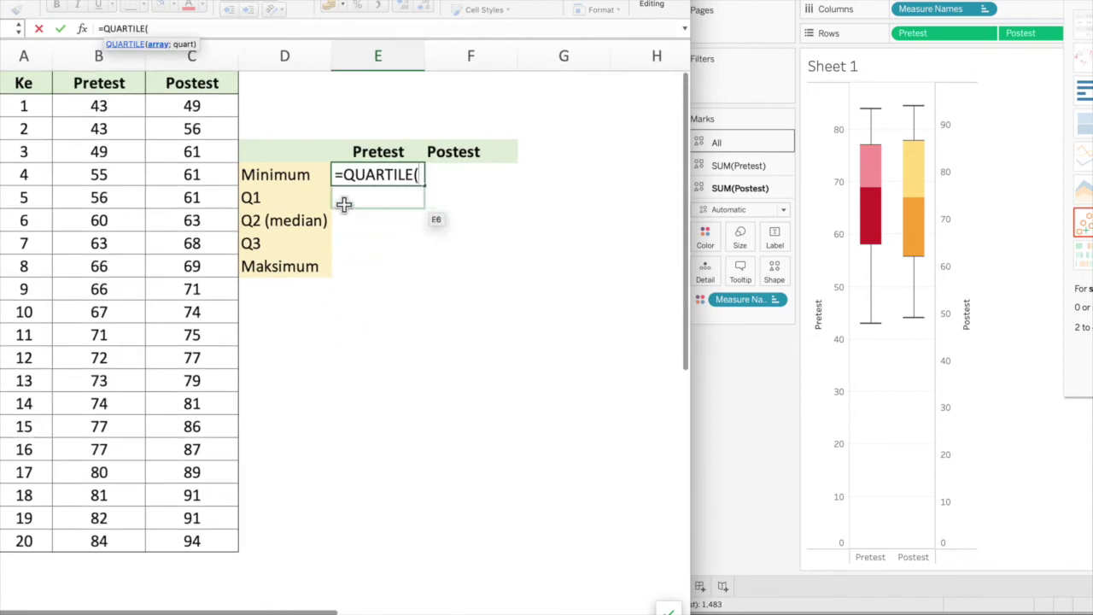
left_click_drag(101, 104, 98, 543)
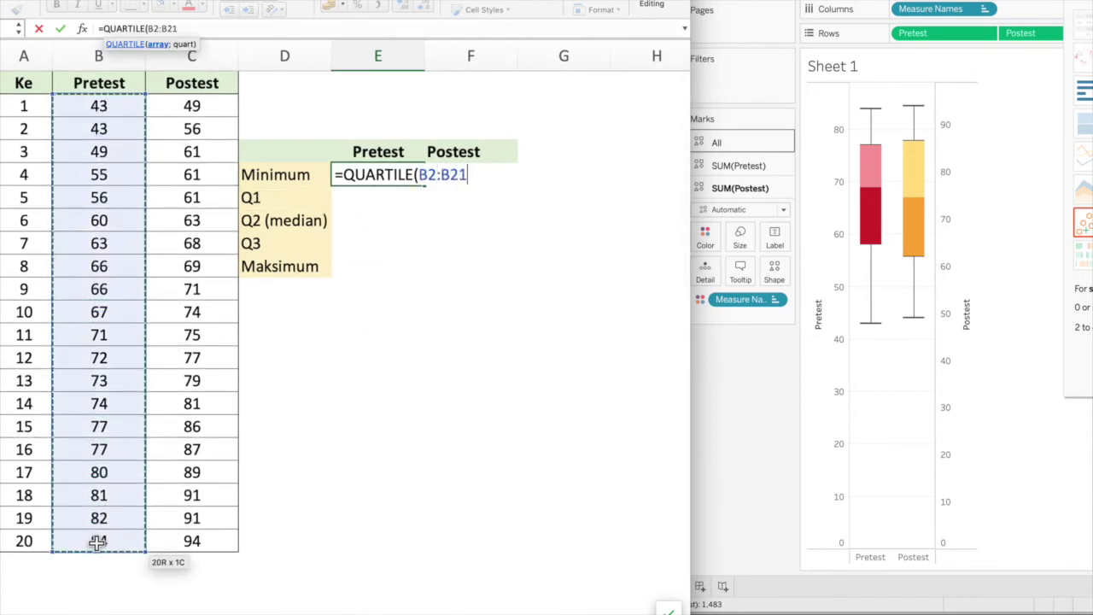
type(";")
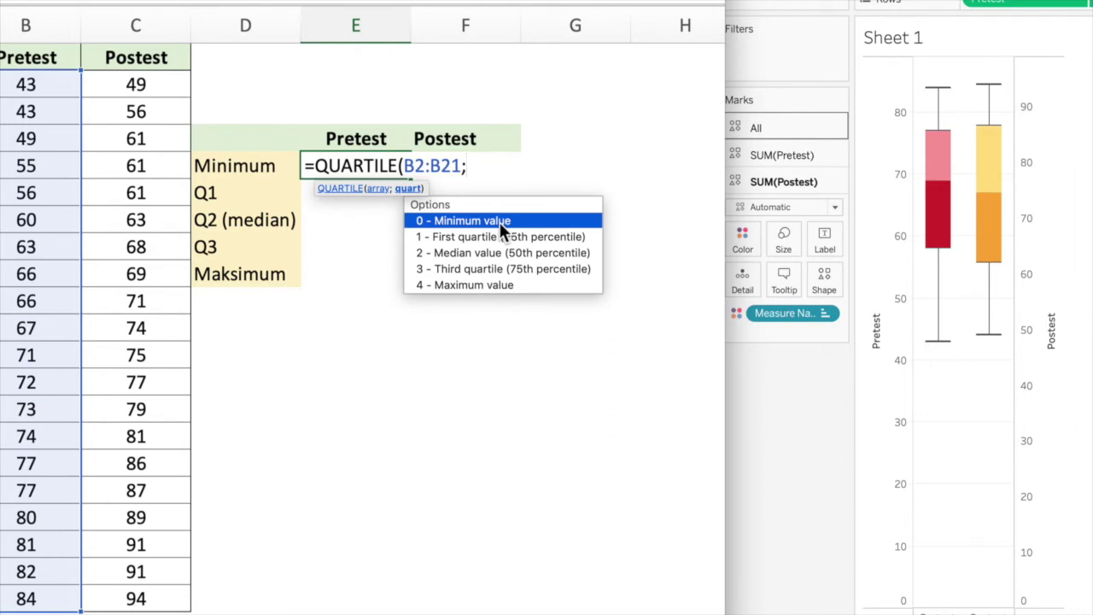
double_click(501, 224)
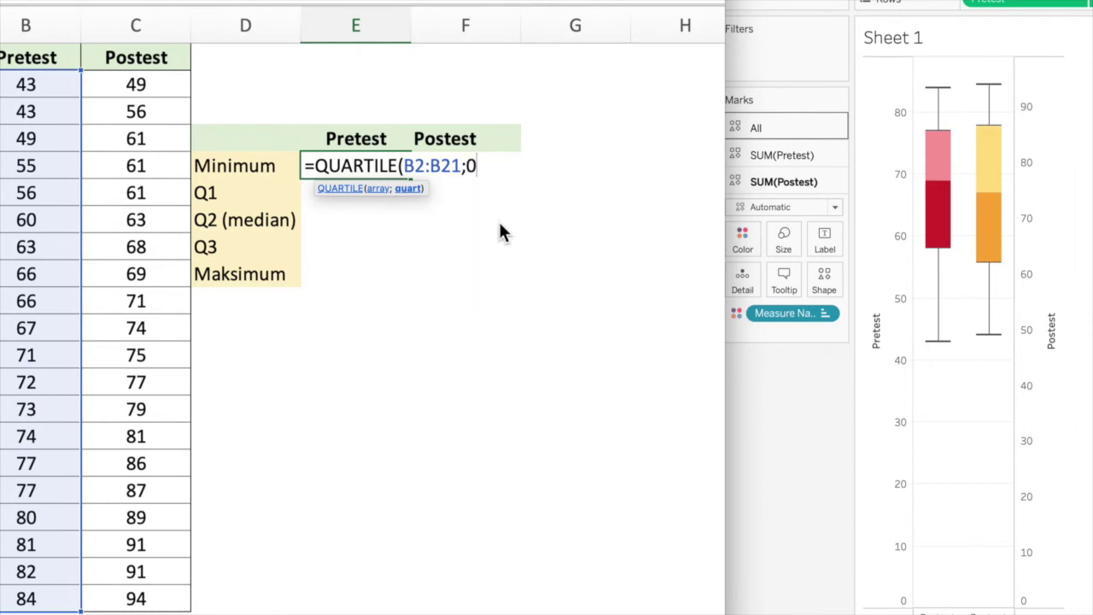
type(")")
key("Return")
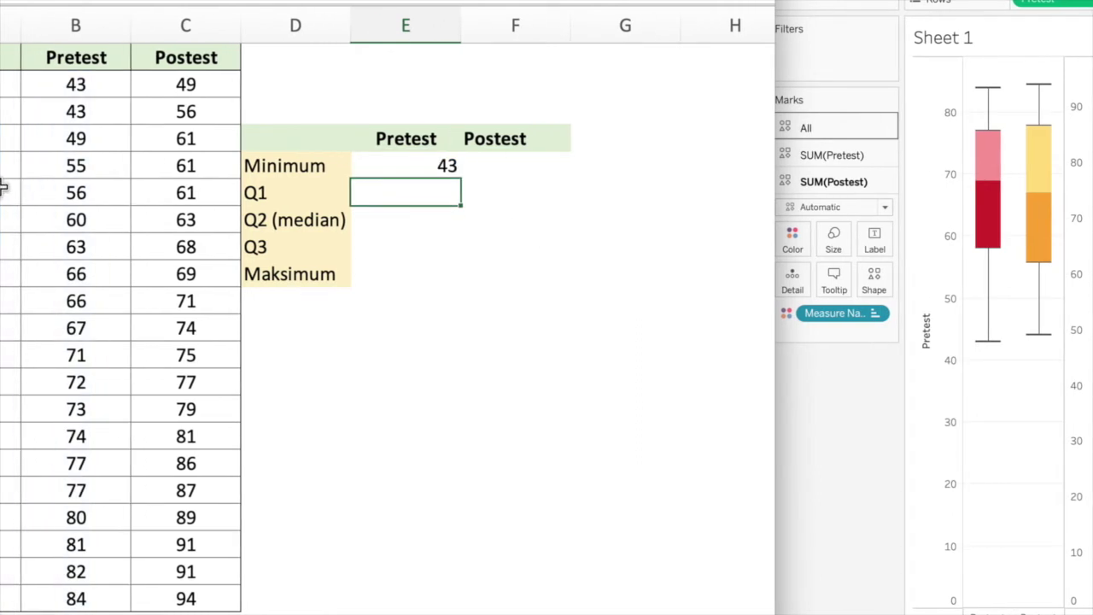
Calculate the Pretest first quartile in cell E6 with the formula =QUARTILE(B2:B21;1)
type("=")
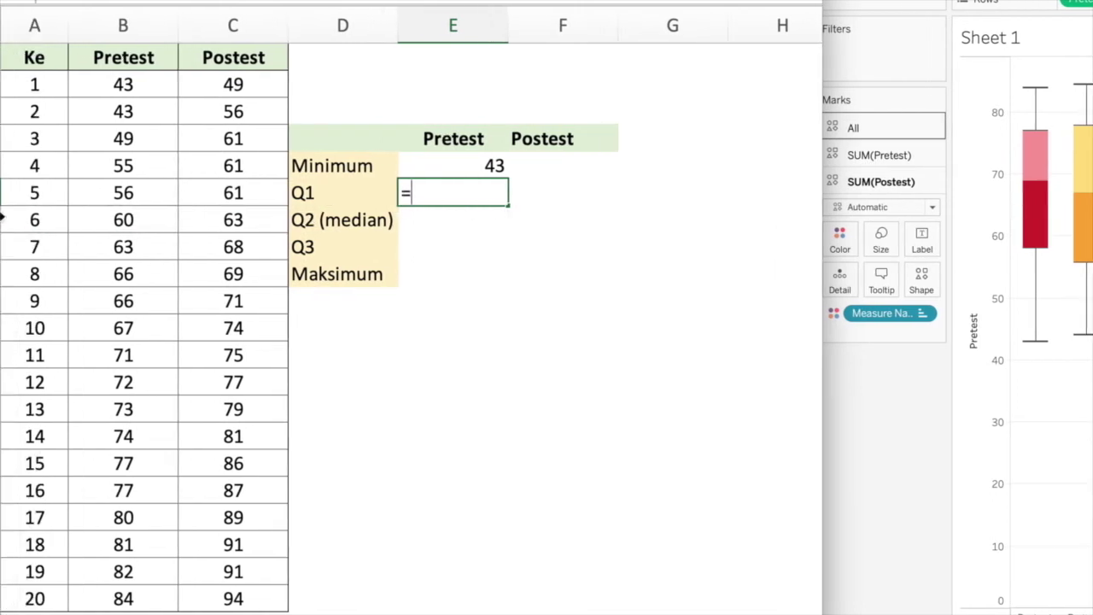
type("qu")
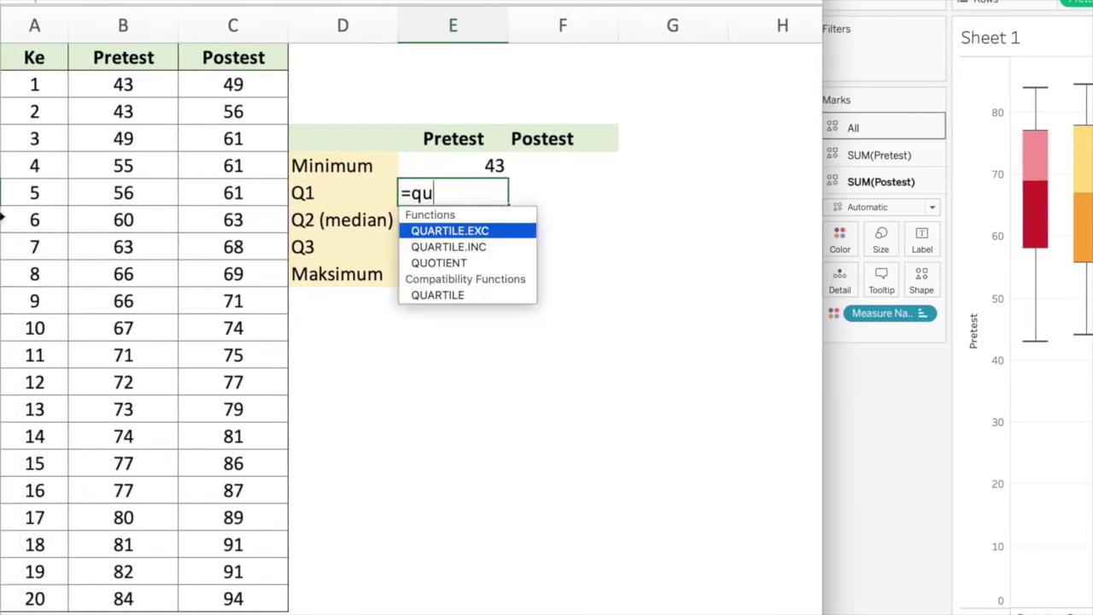
double_click(457, 295)
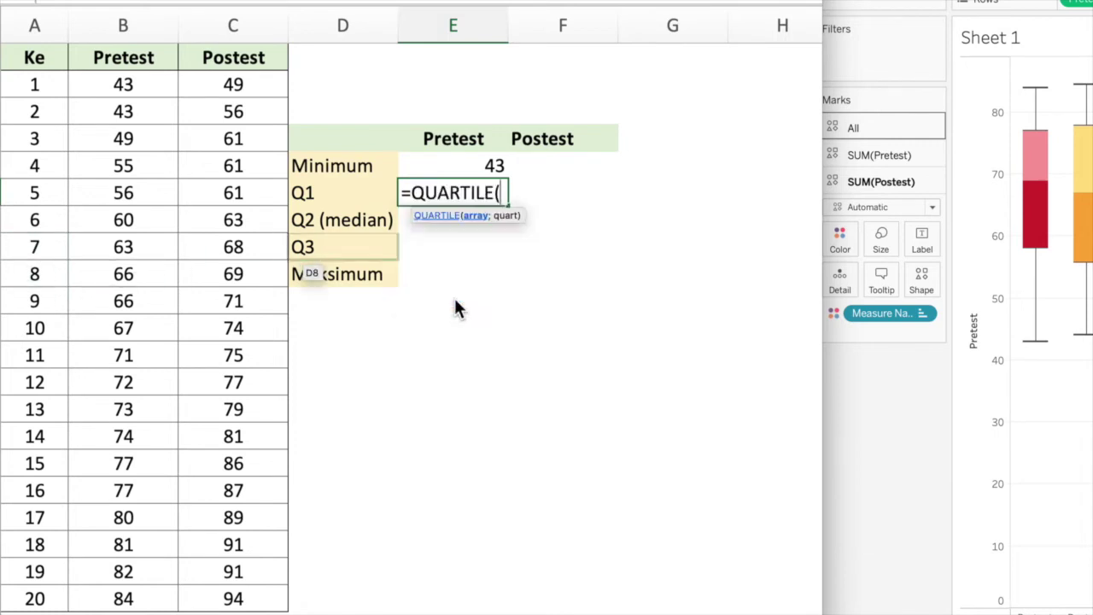
left_click_drag(144, 83, 149, 596)
type(";")
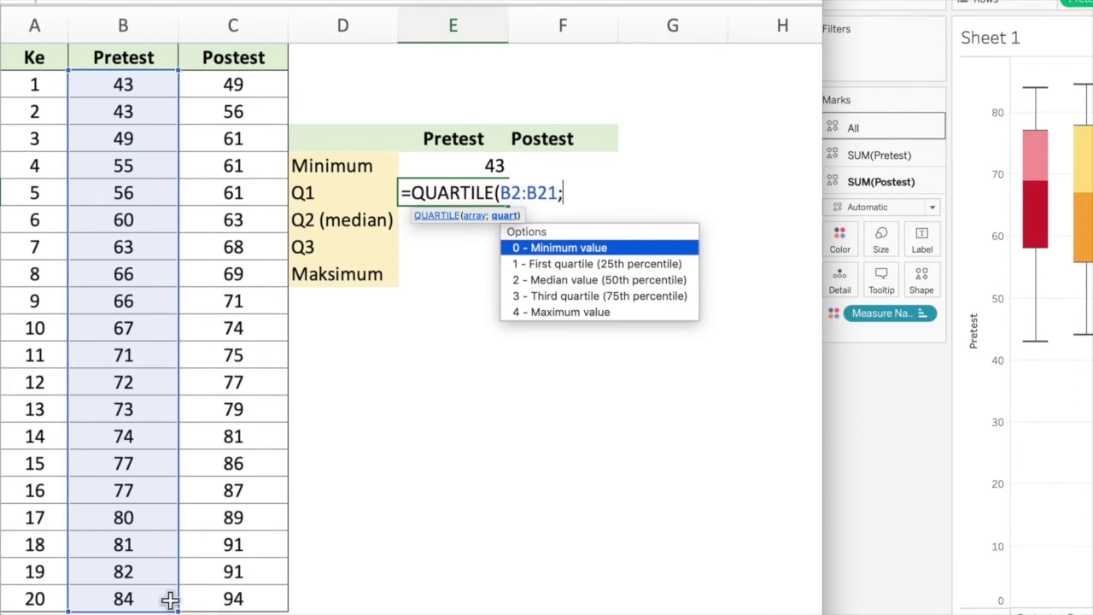
double_click(583, 267)
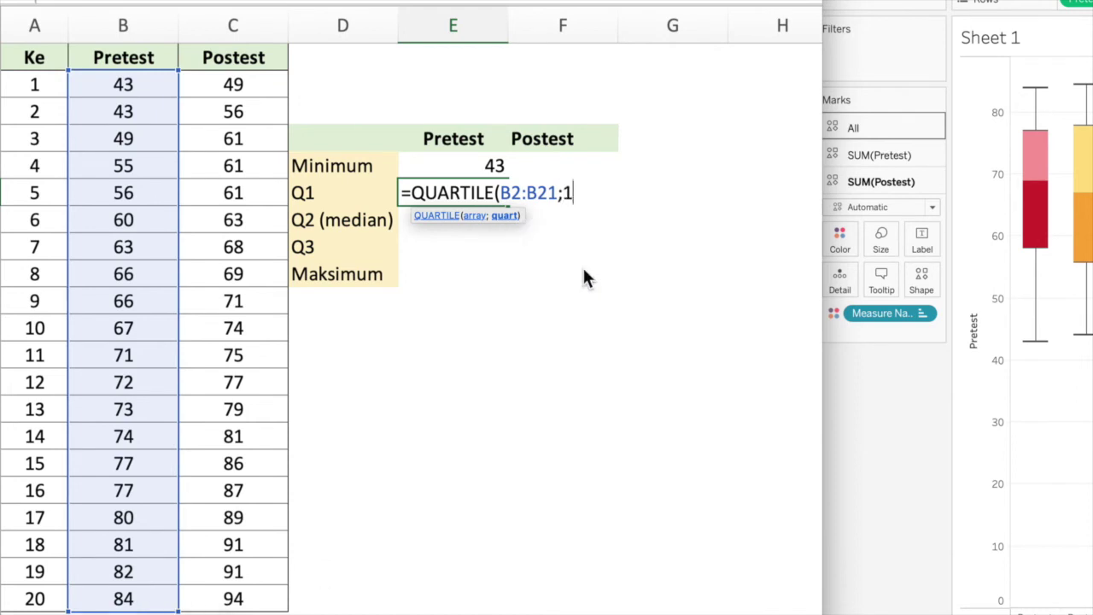
type(")")
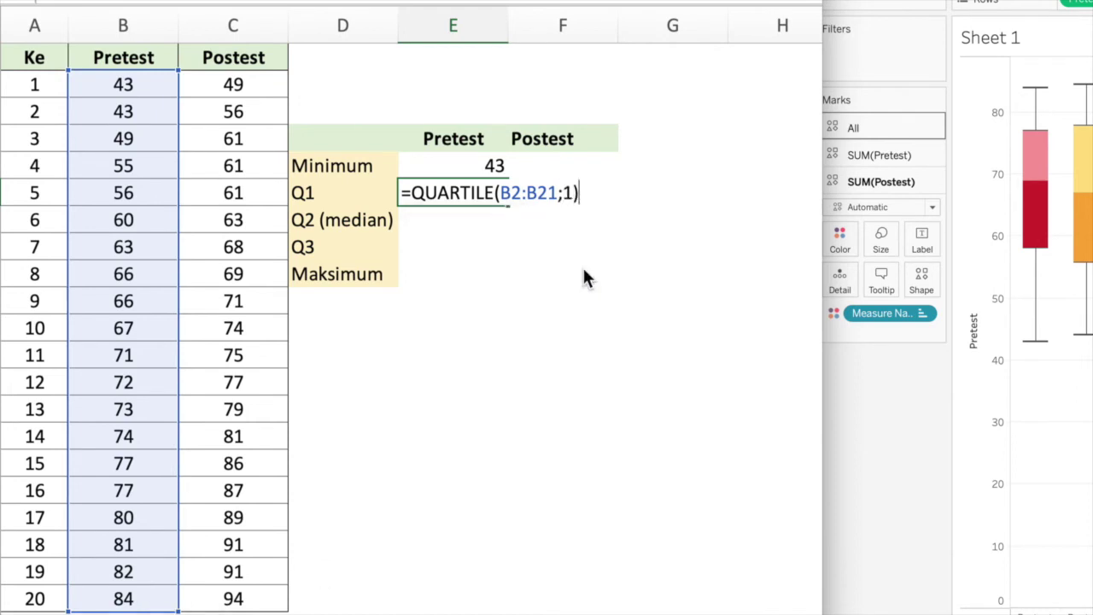
key("Return")
Calculate the Pretest median in cell E7 with the formula =QUARTILE(B2:B21;2)
type("=")
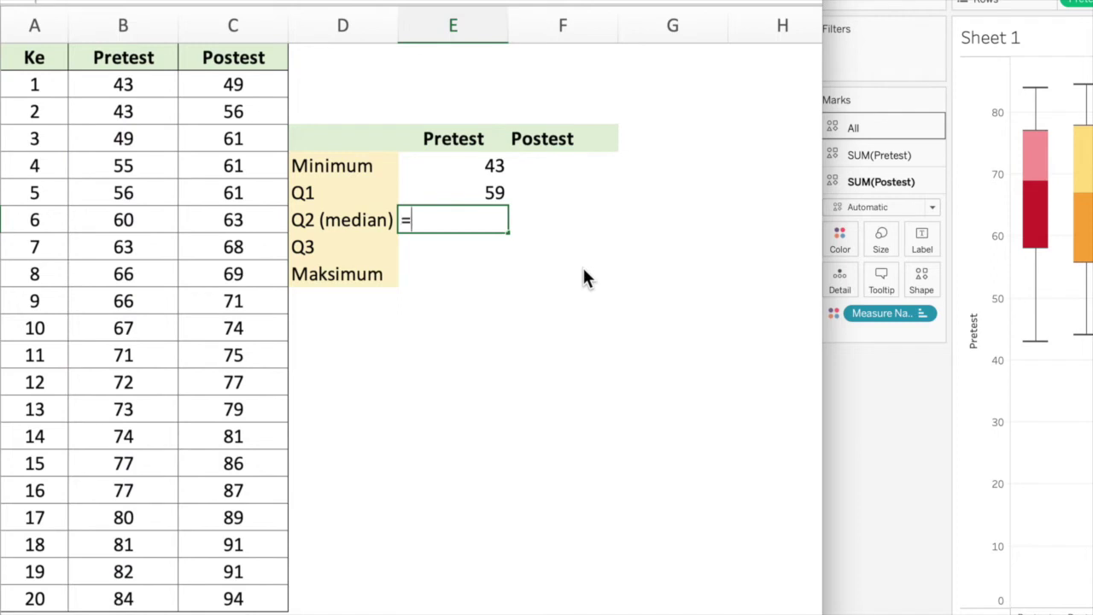
type("qu")
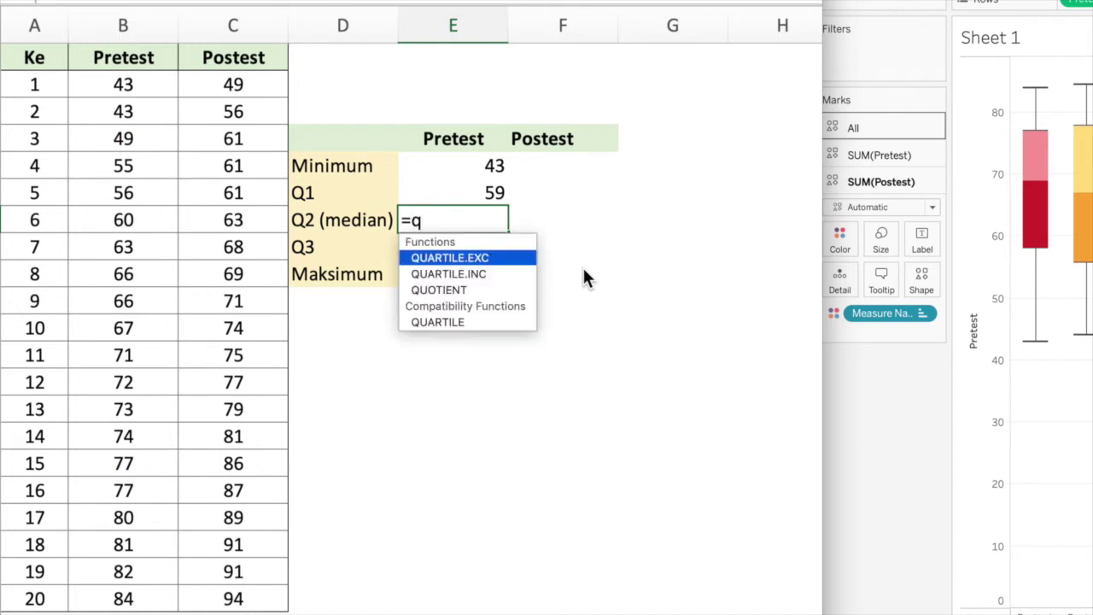
double_click(510, 322)
left_click_drag(125, 84, 131, 600)
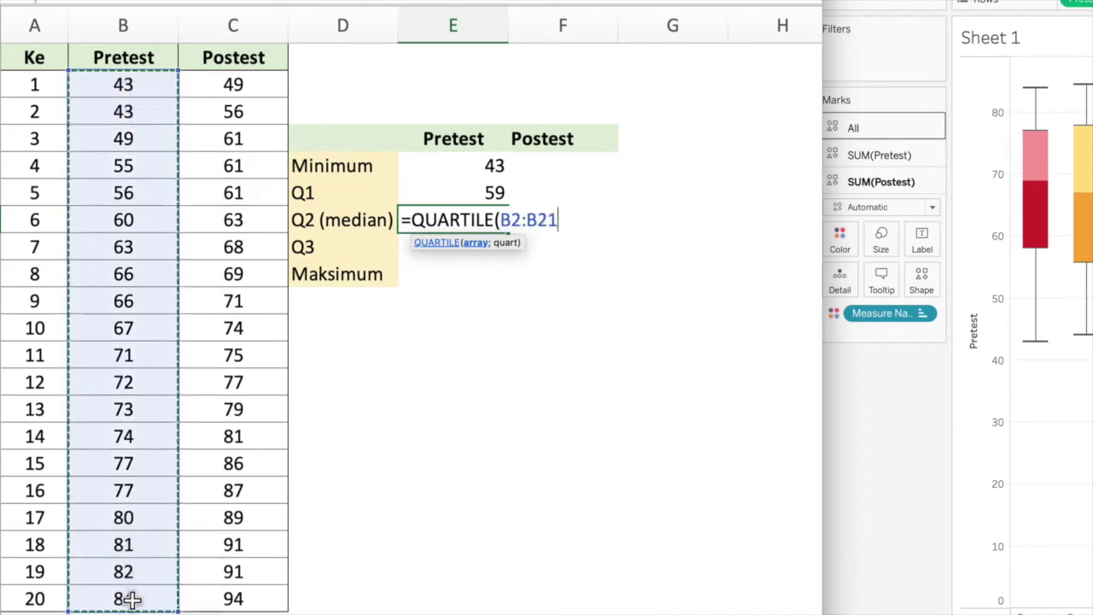
type(";")
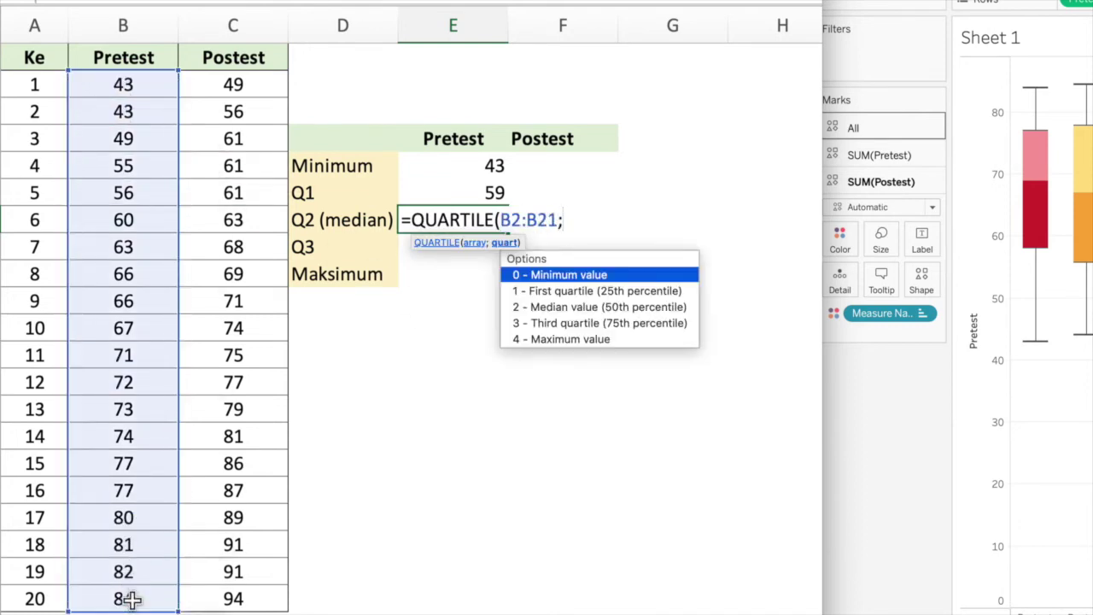
double_click(592, 310)
type(")")
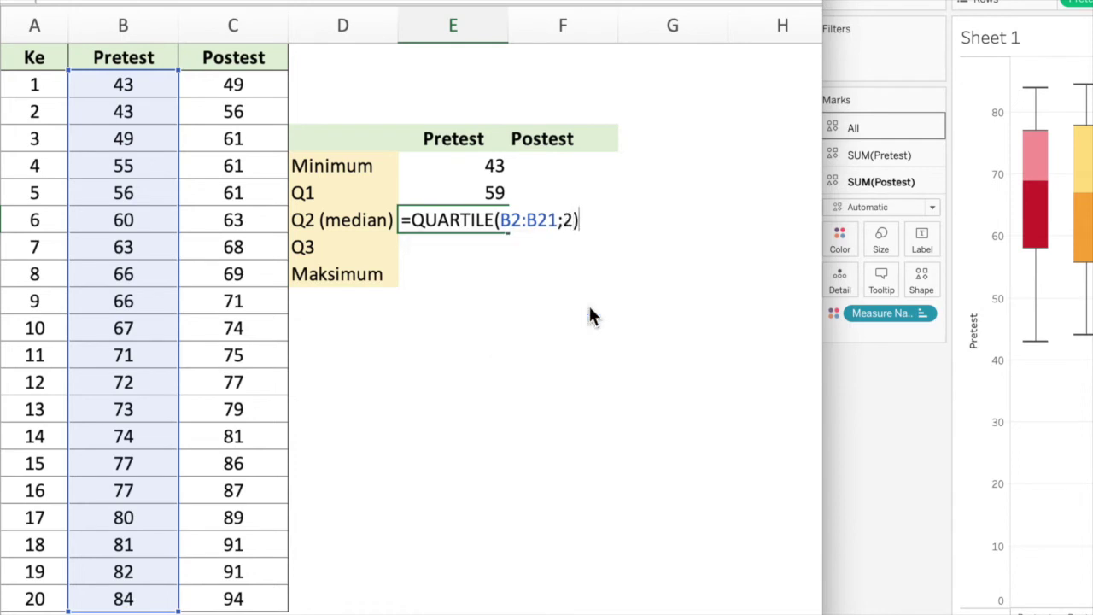
key("Return")
Calculate the Pretest third quartile in cell E8 with the formula =QUARTILE(B2:B21;3)
type("=qu")
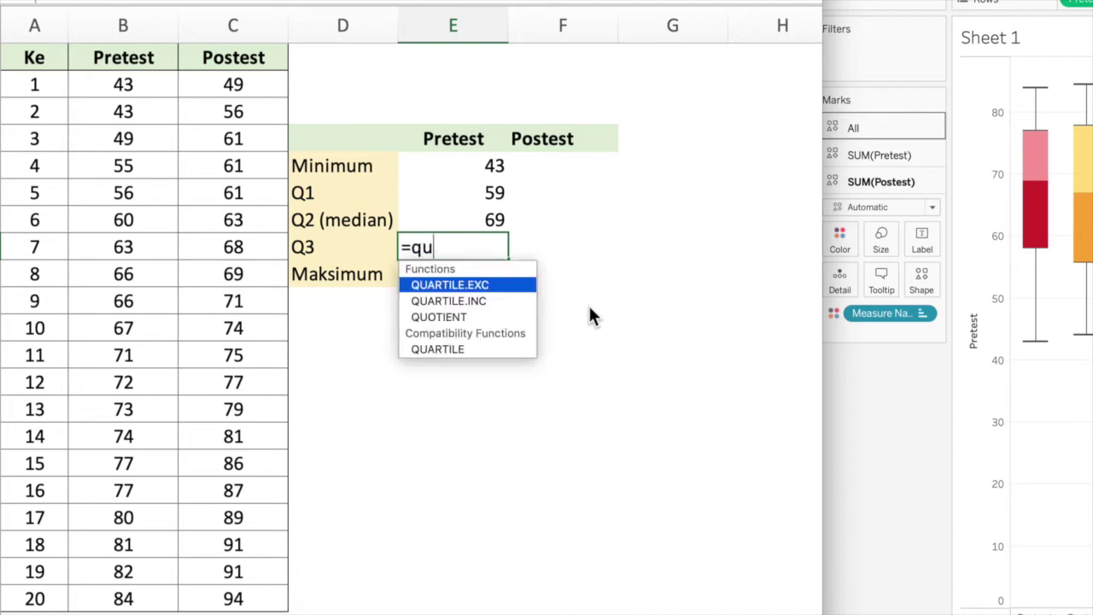
double_click(461, 351)
left_click_drag(142, 92, 141, 595)
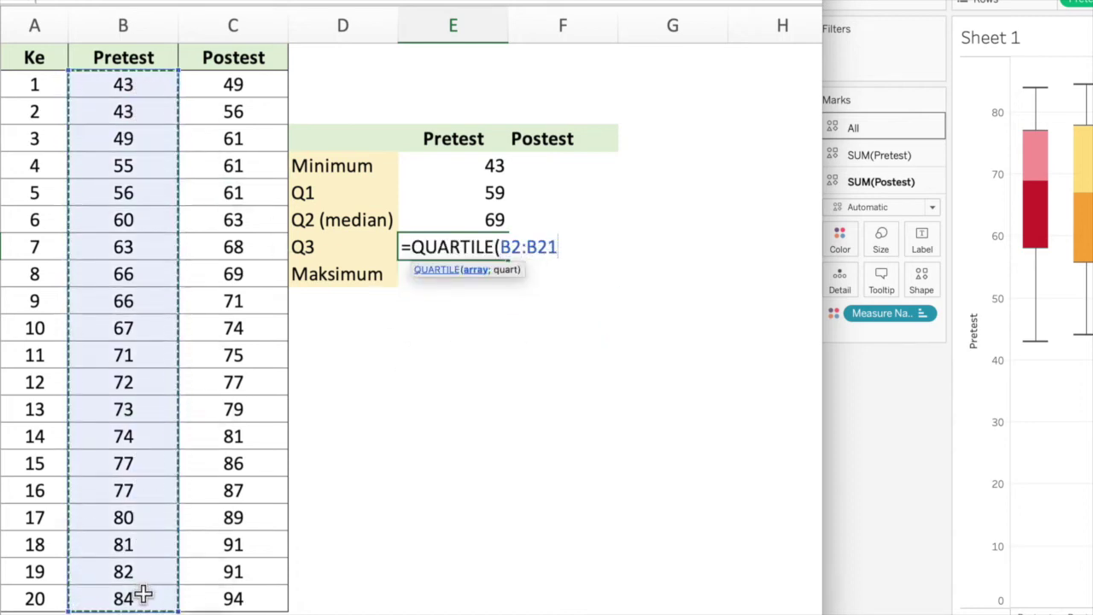
type(";")
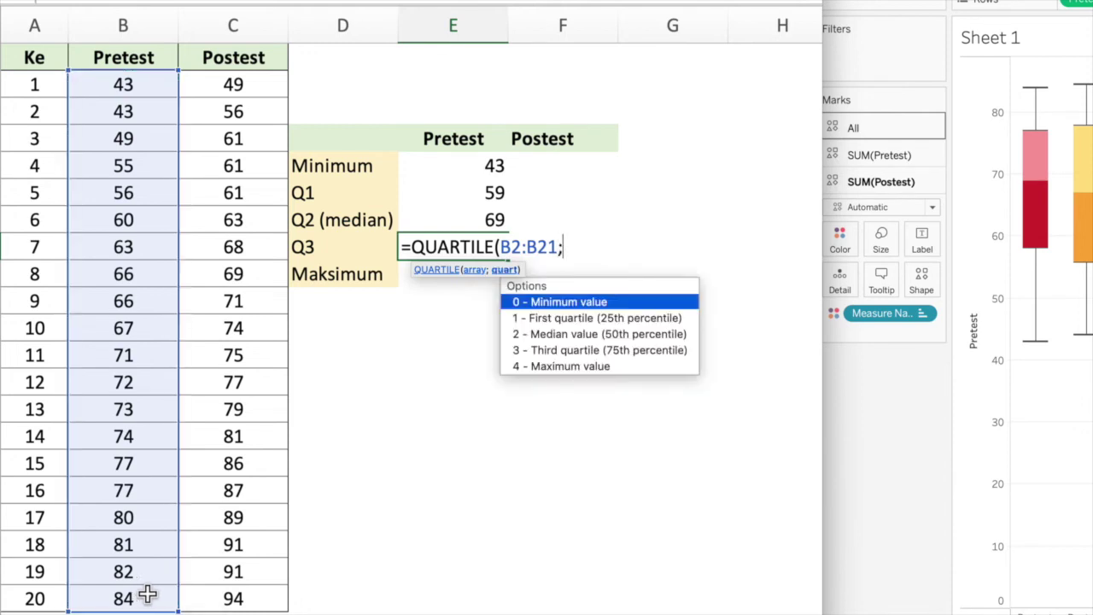
double_click(576, 350)
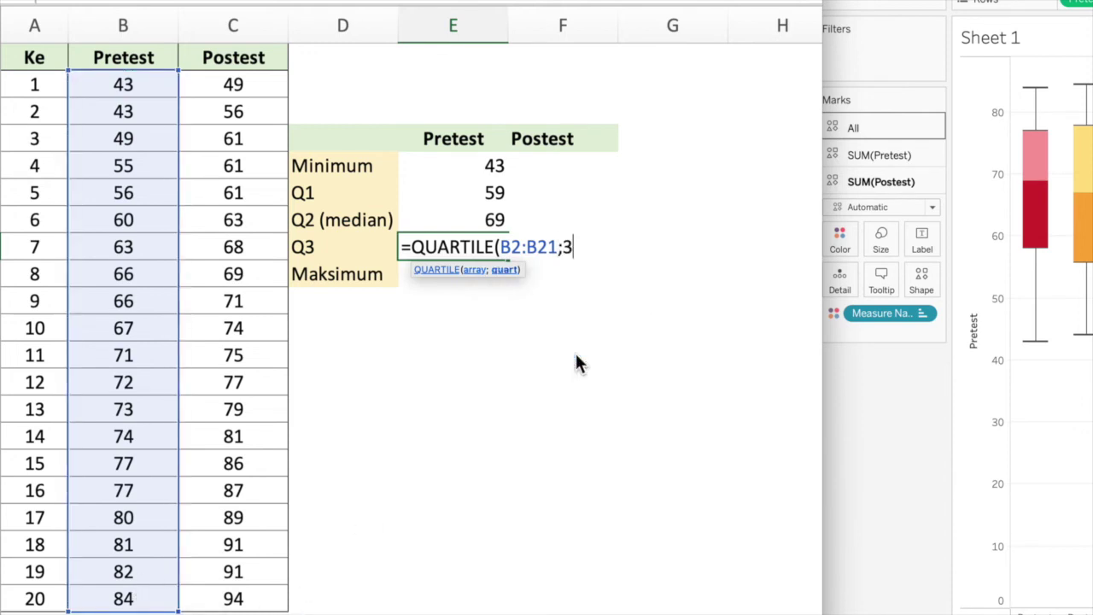
type(")")
key("Return")
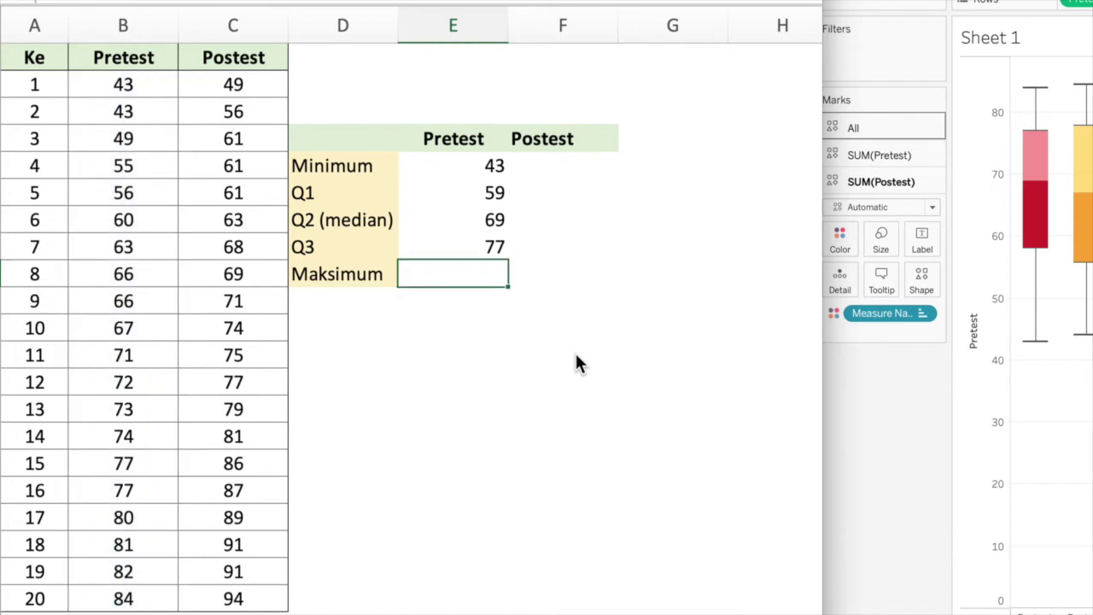
Calculate the Pretest maximum in cell E9 with the formula =QUARTILE(B2:B21;4)
type("=qu")
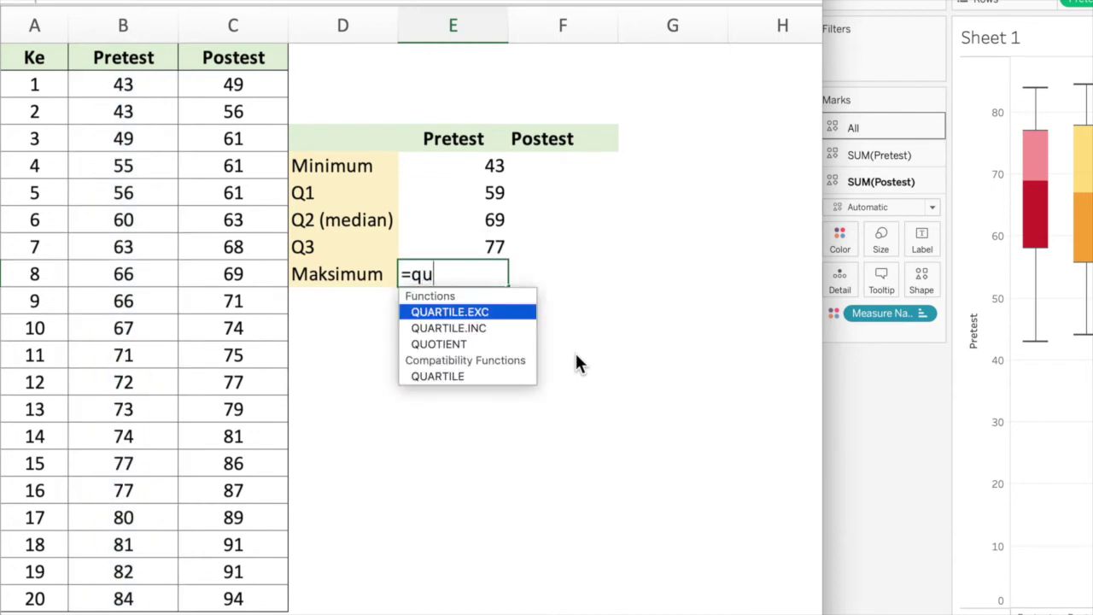
double_click(468, 376)
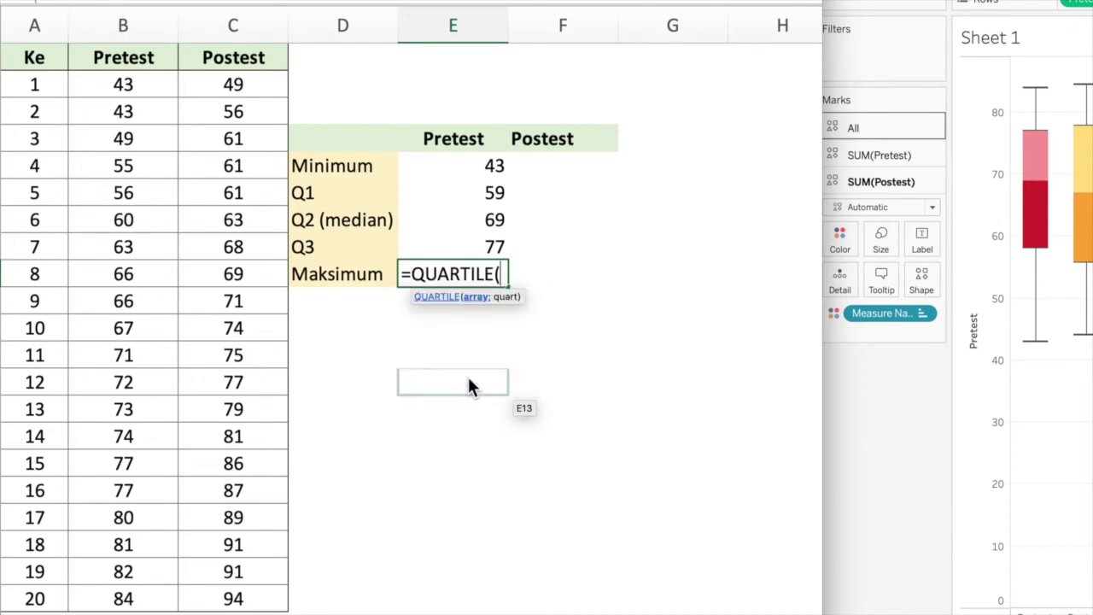
left_click_drag(133, 120, 140, 593)
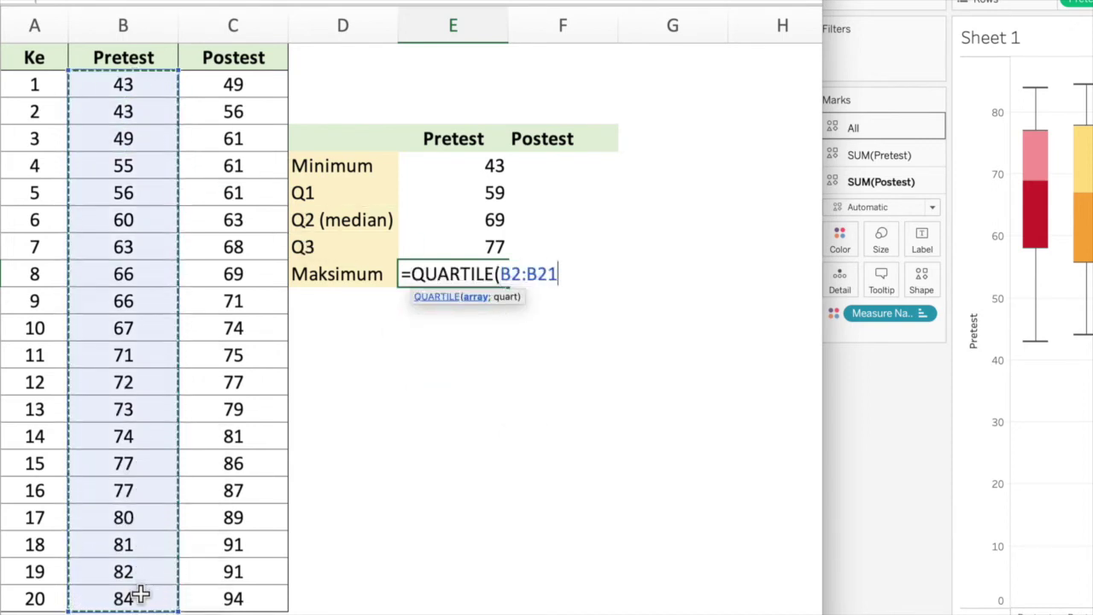
type(";")
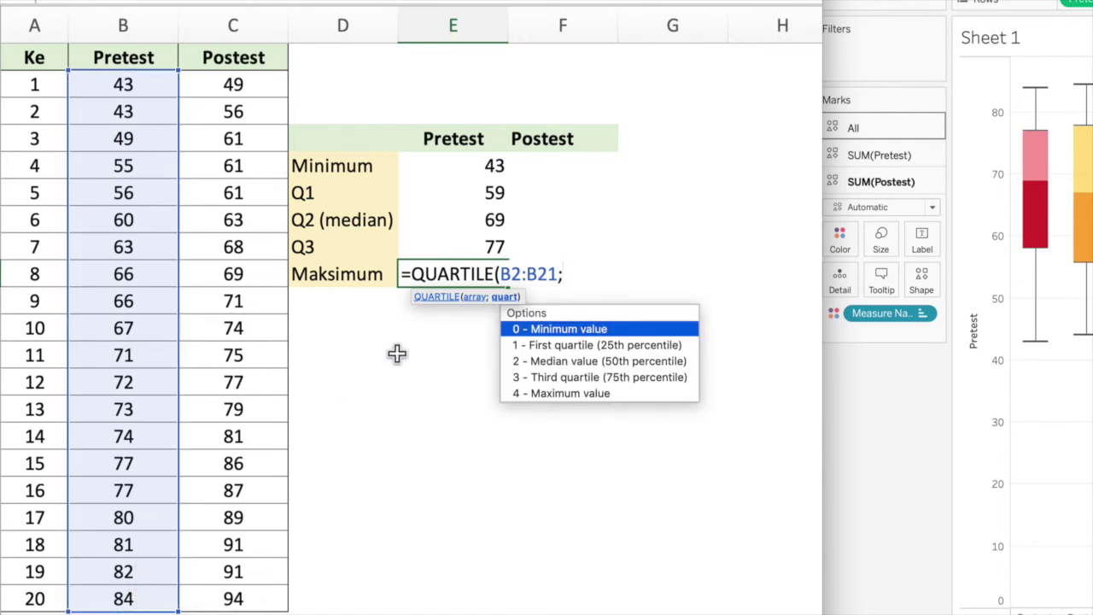
double_click(567, 393)
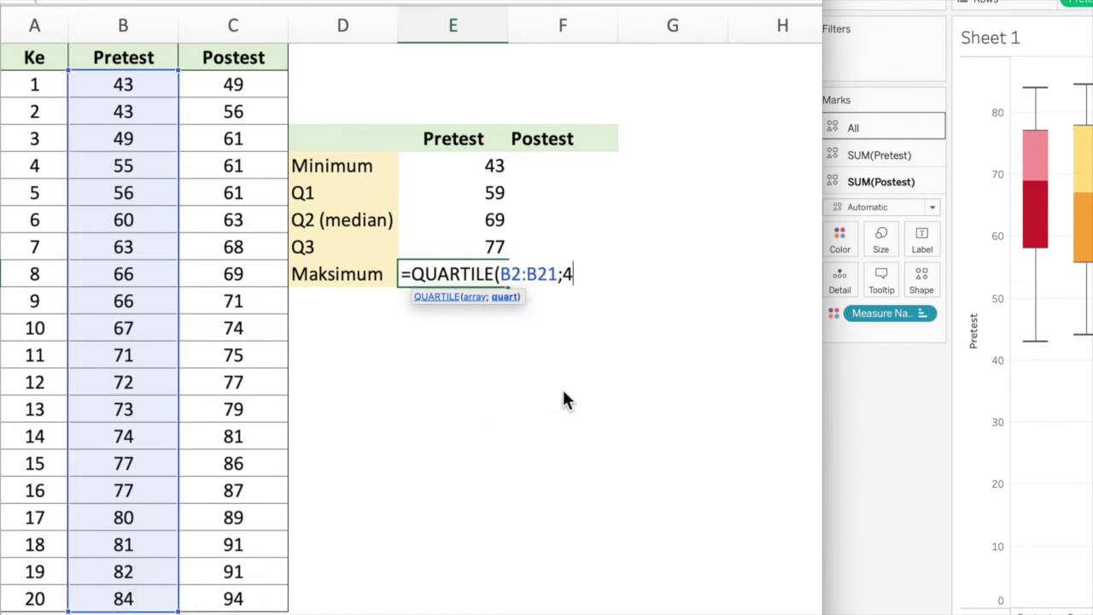
type(")")
key("Return")
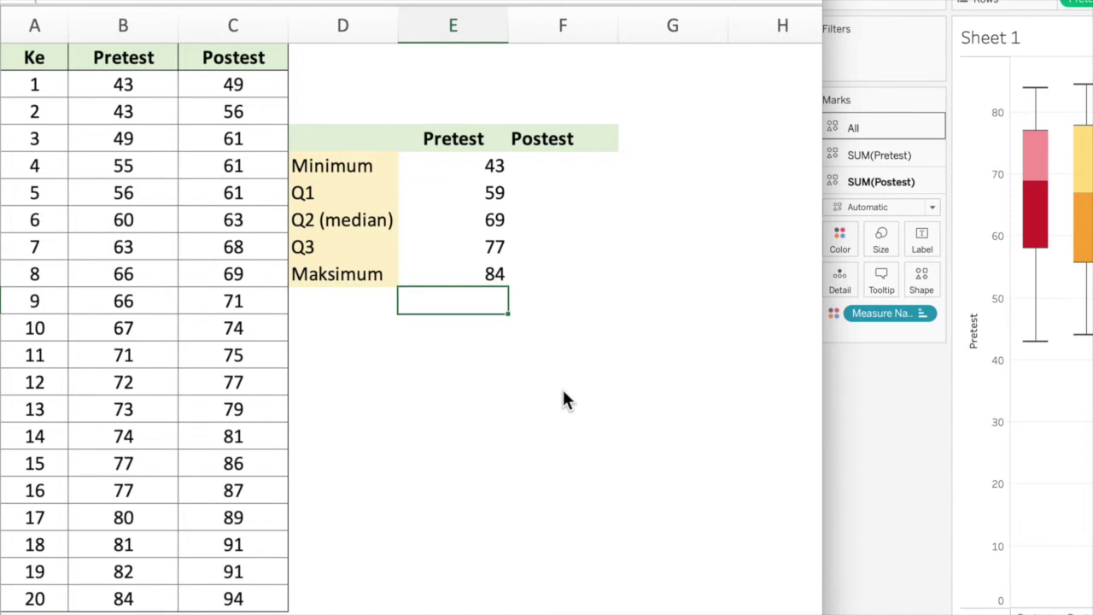
Fill the Pretest formulas in E5:E9 across into the Postest column F
left_click_drag(468, 166, 469, 287)
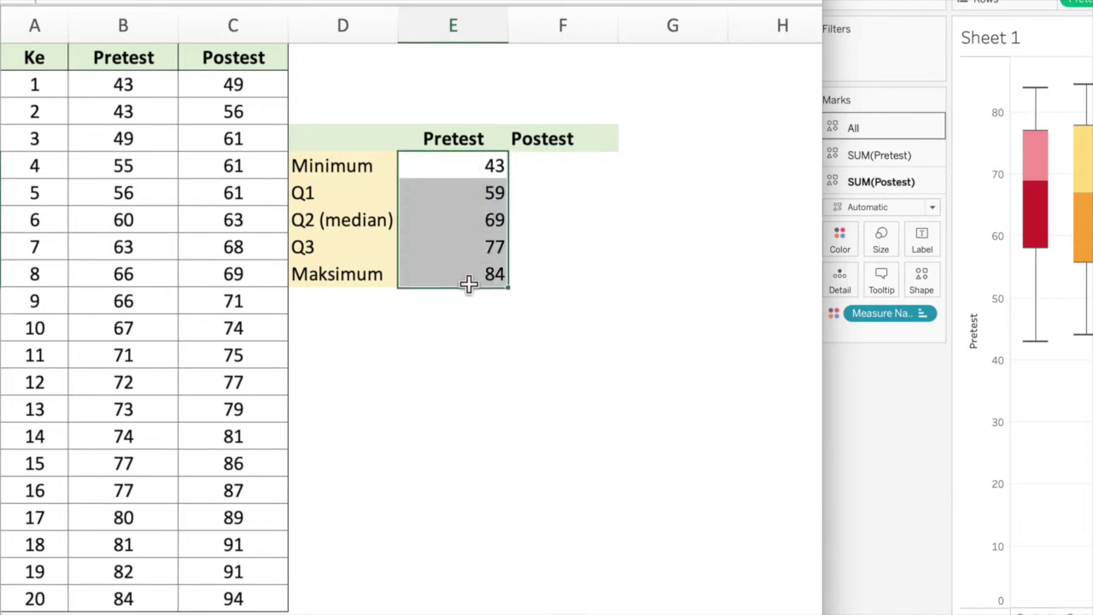
left_click_drag(509, 287, 576, 282)
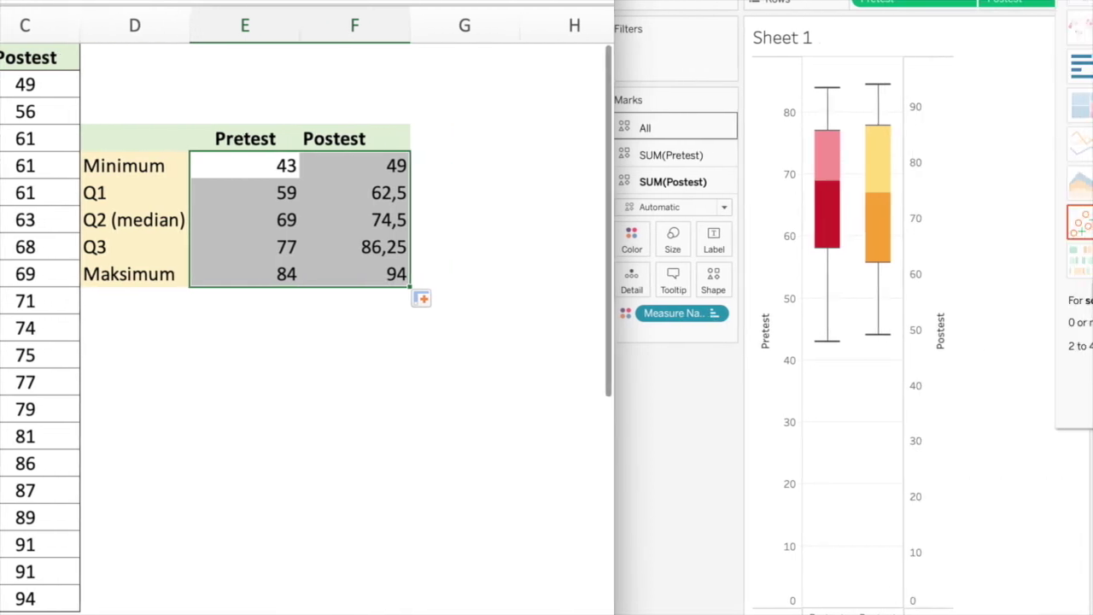
Switch to Tableau and compare the Pretest and Postest box plots with the five-number summaries in the Excel table
left_click(1060, 177)
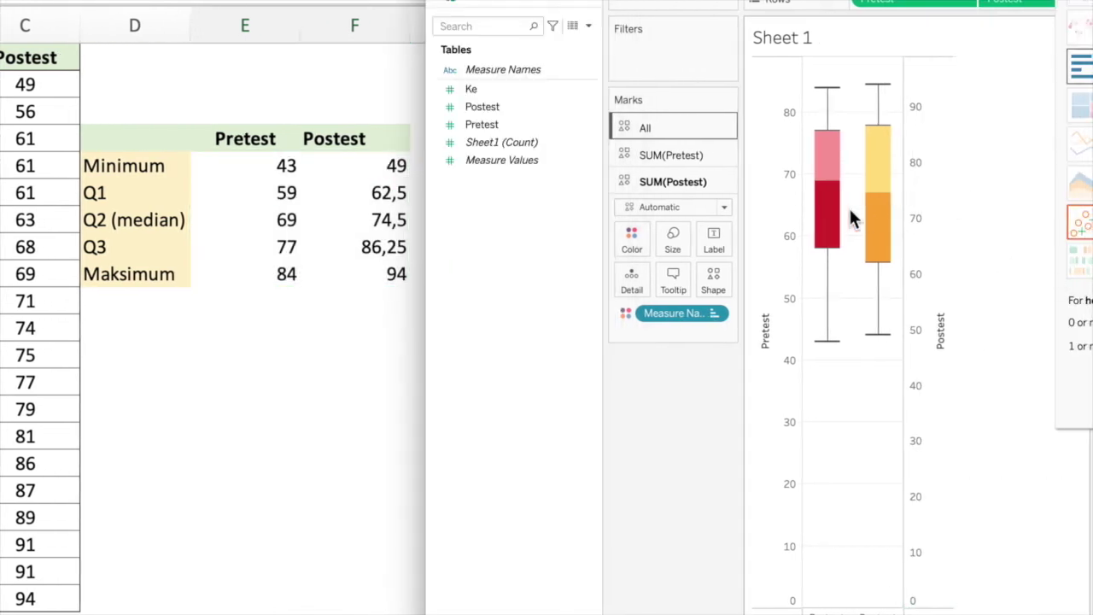
mouse_move(880, 188)
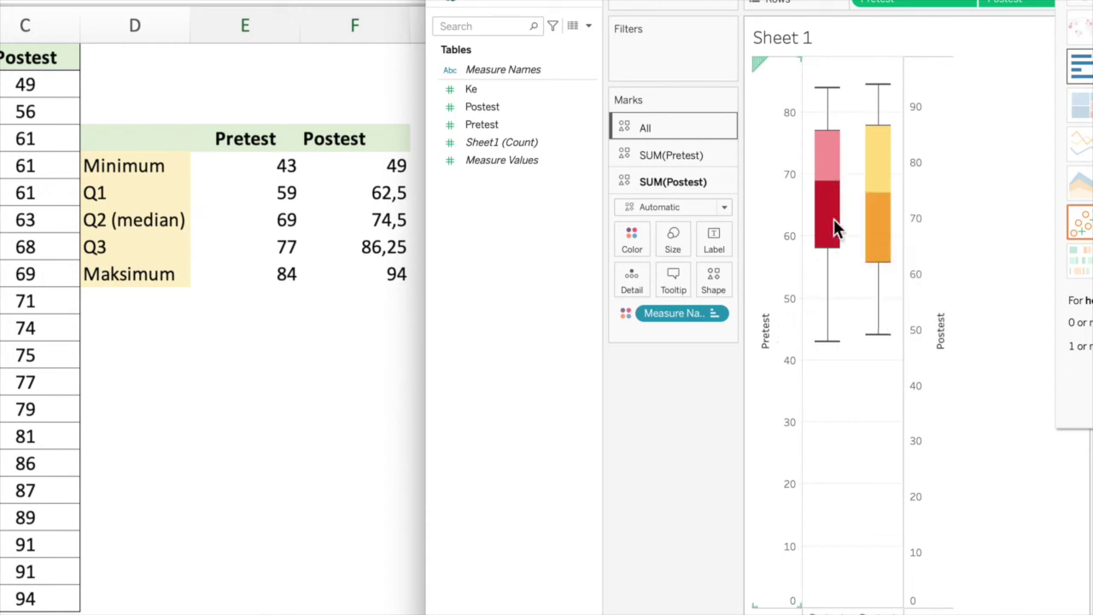
mouse_move(837, 171)
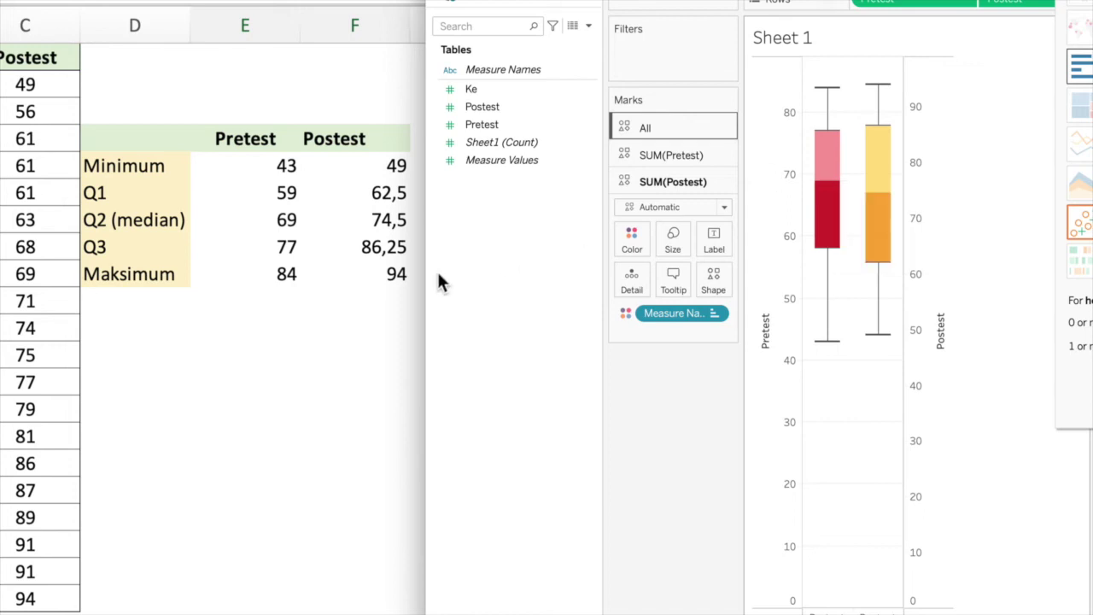
mouse_move(828, 195)
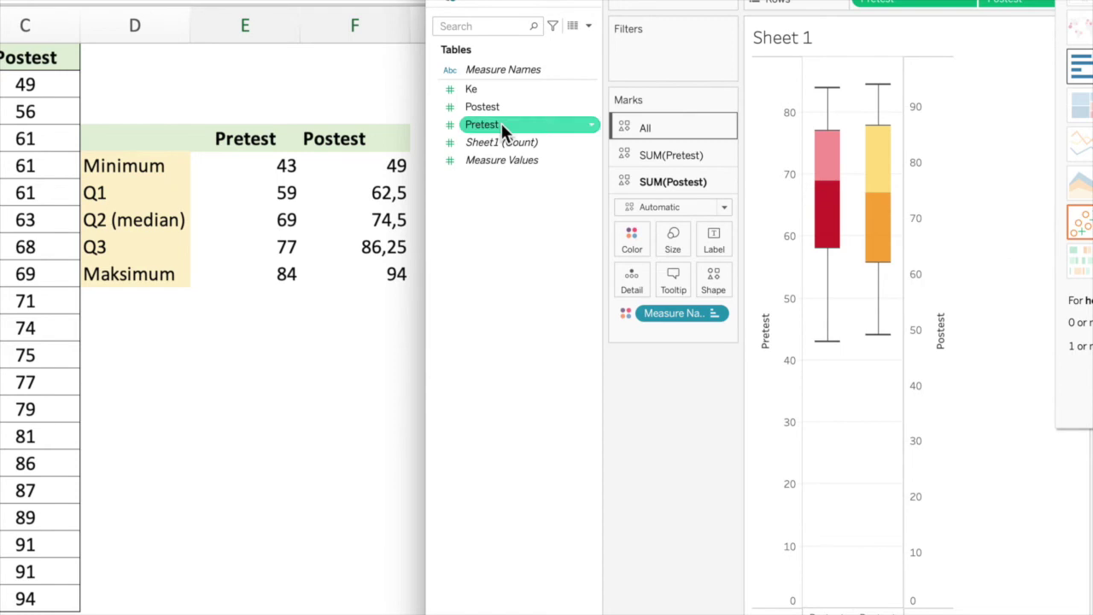
Switch to the Excel workbook with the 22-record data and examine the shaded outlier records 19 and 20
left_click(252, 407)
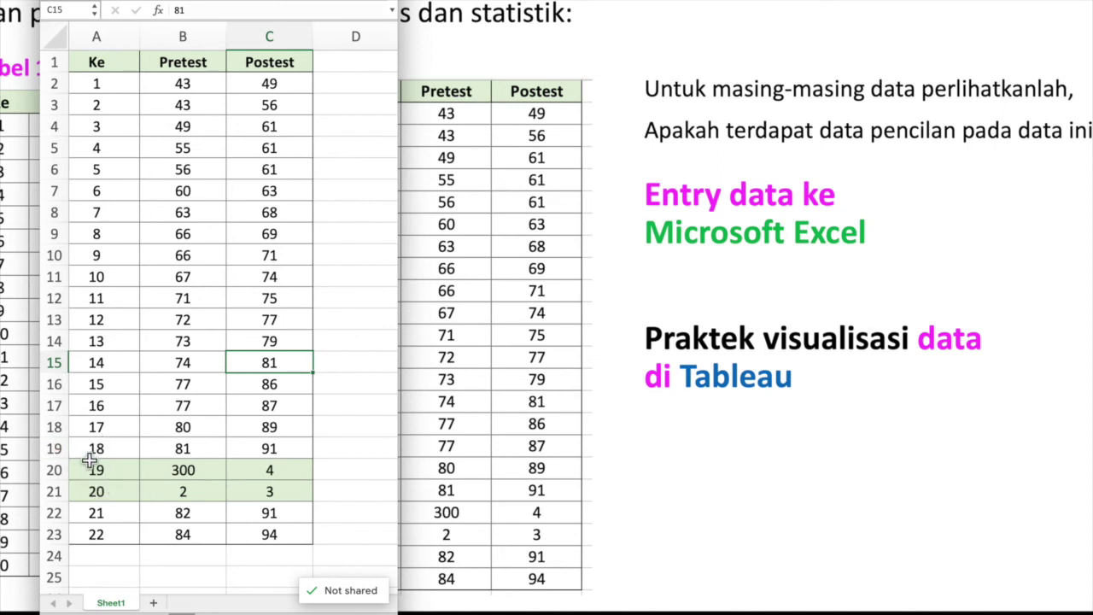
left_click_drag(101, 475, 258, 505)
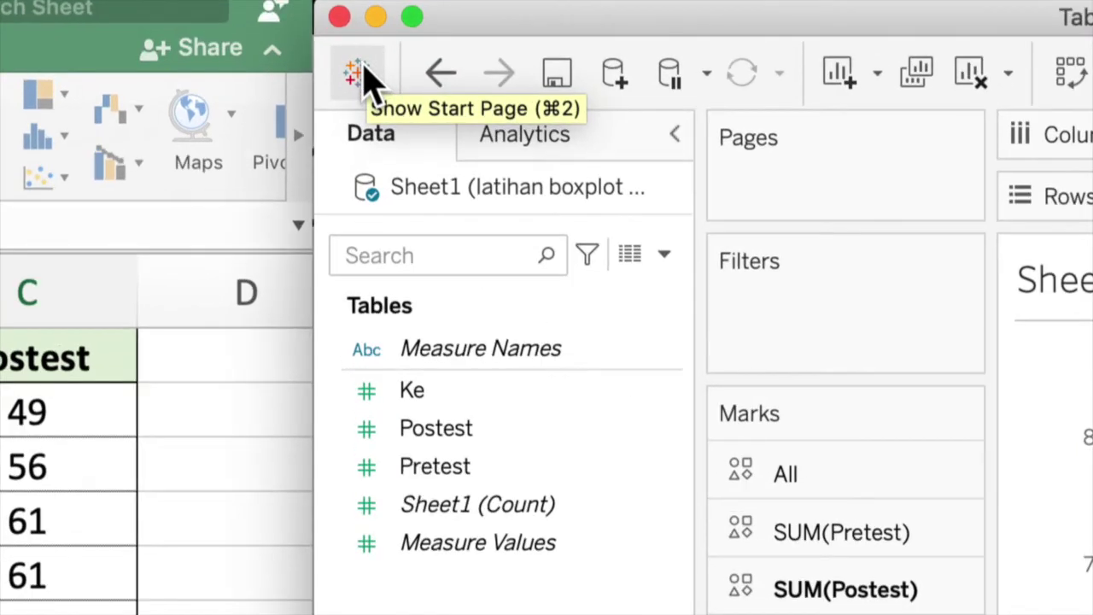
Connect Tableau to the Excel workbook latihan boxplot pretest postest 2.xlsx and turn on Data Interpreter
left_click(364, 73)
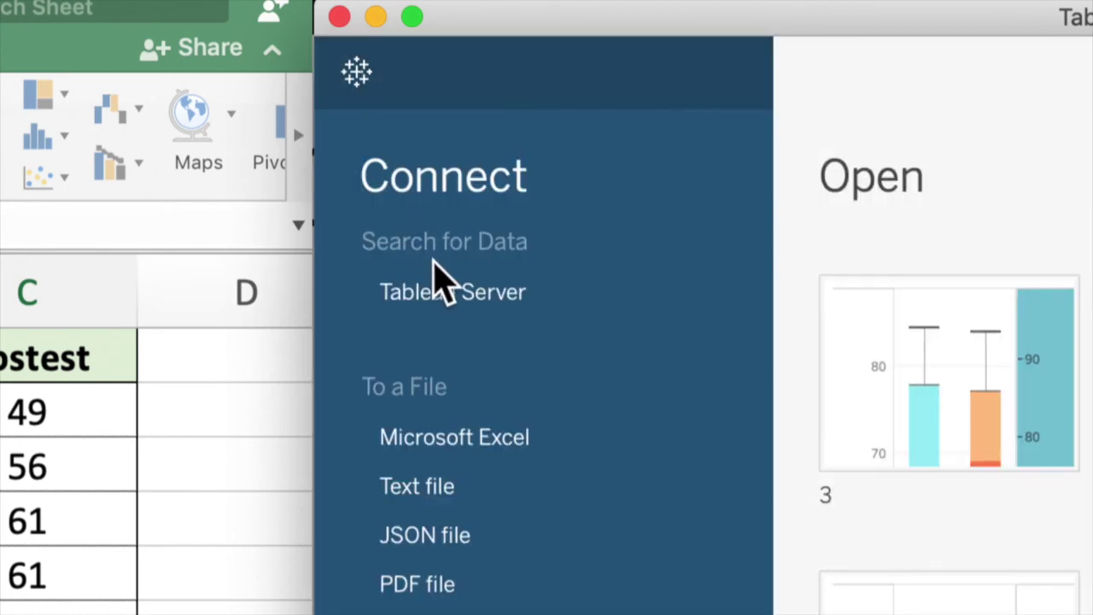
left_click(480, 453)
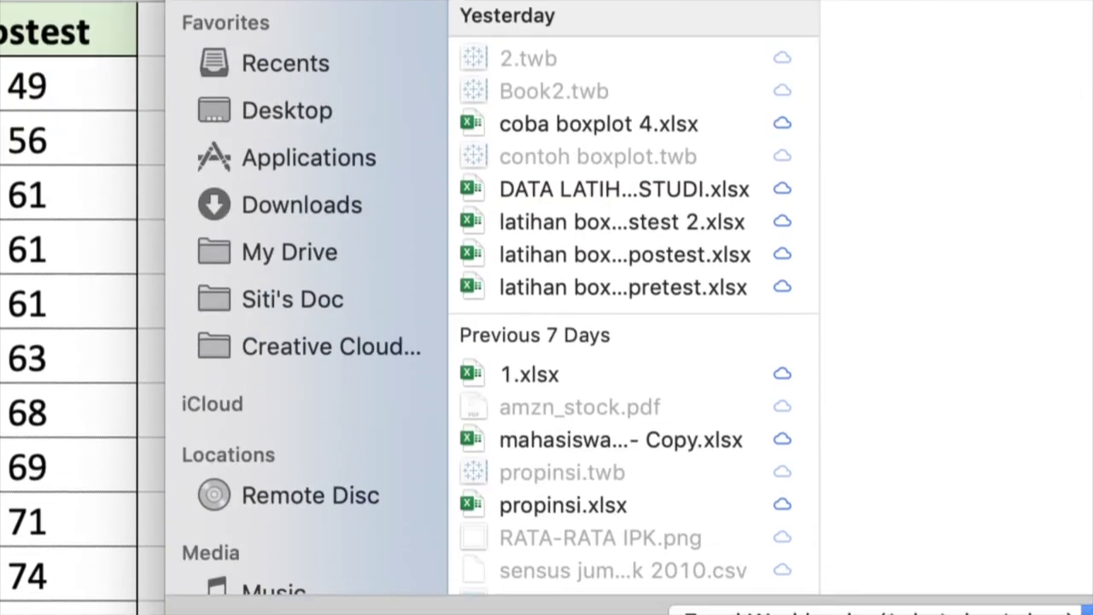
left_click(629, 224)
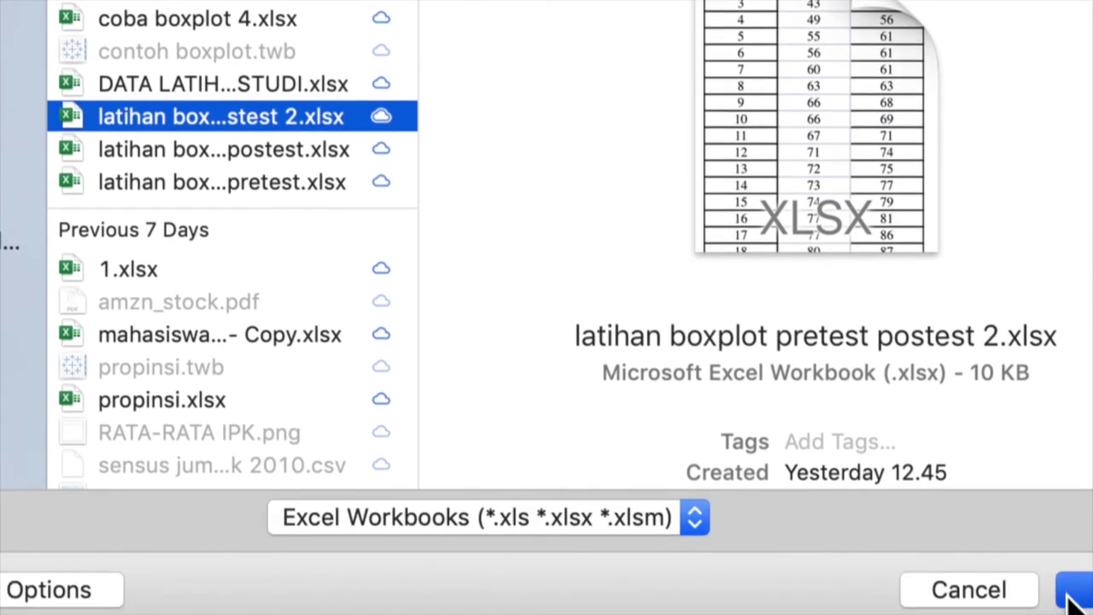
left_click(1072, 598)
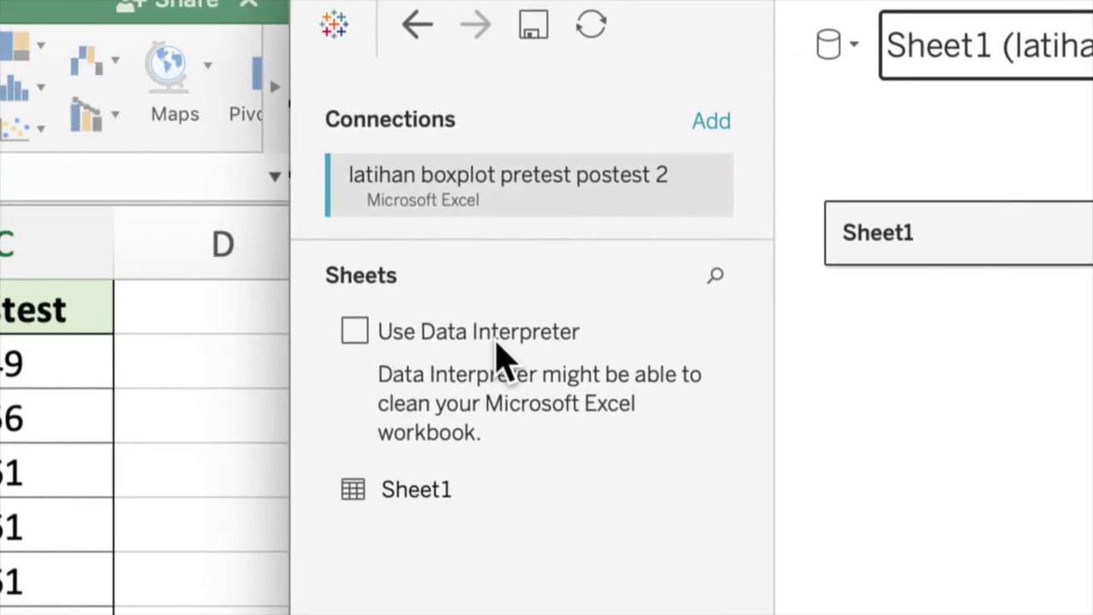
left_click(354, 331)
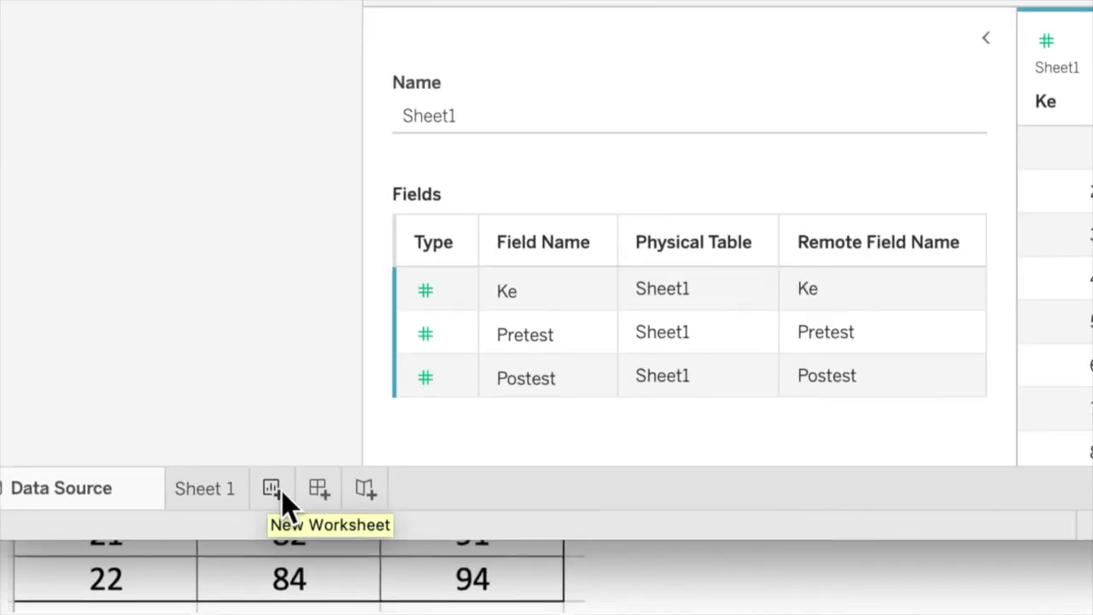
Add a new worksheet and rename it BOXPLOT DATA PENCILAN
left_click(282, 490)
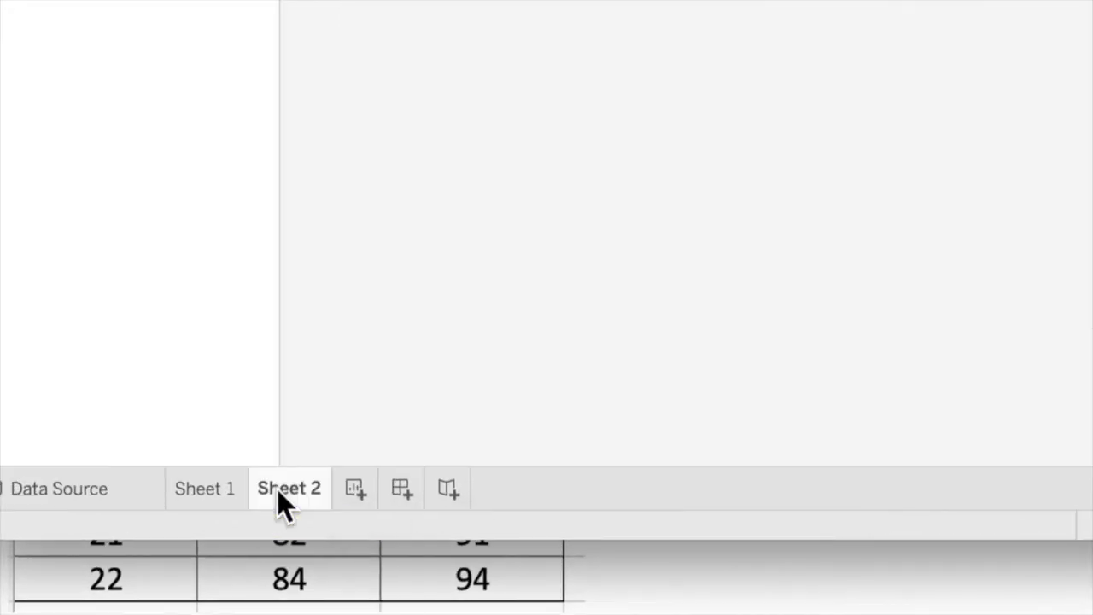
double_click(283, 490)
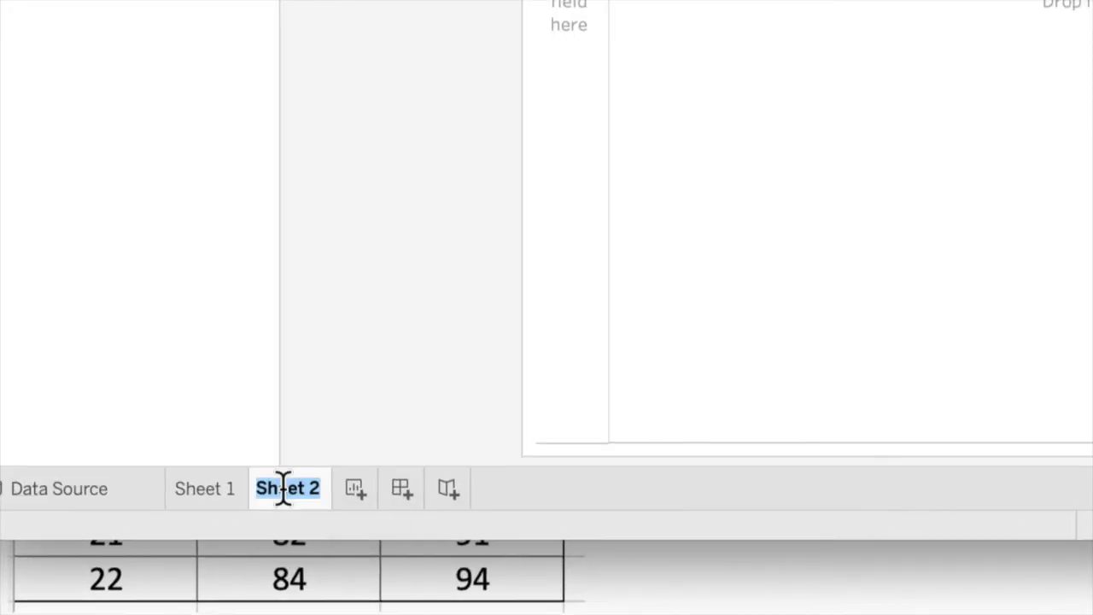
type("b")
type("B")
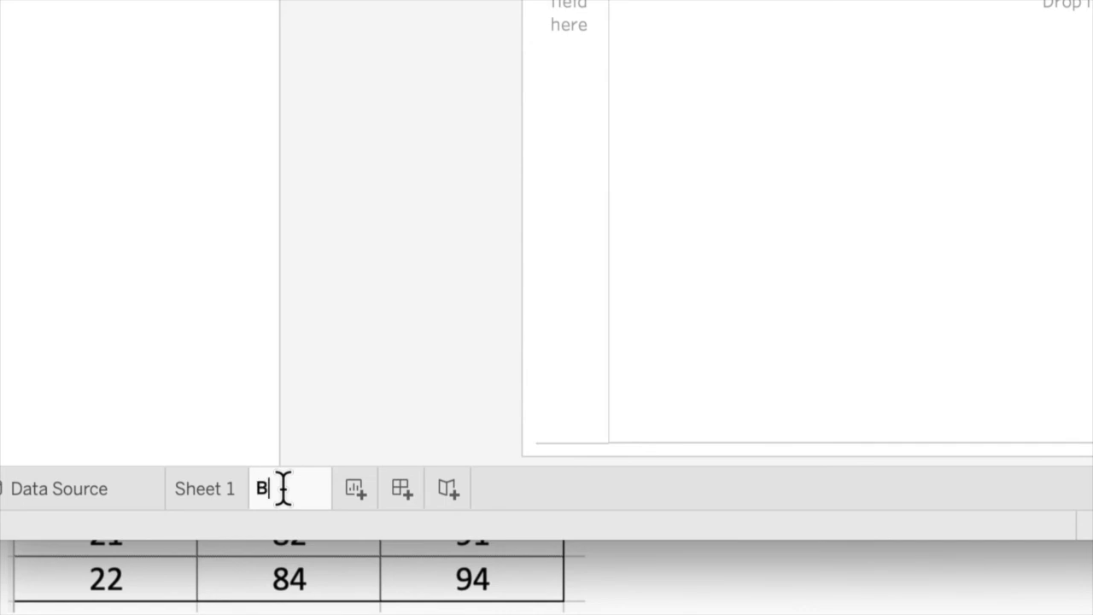
type("OXLOT DATA PEN")
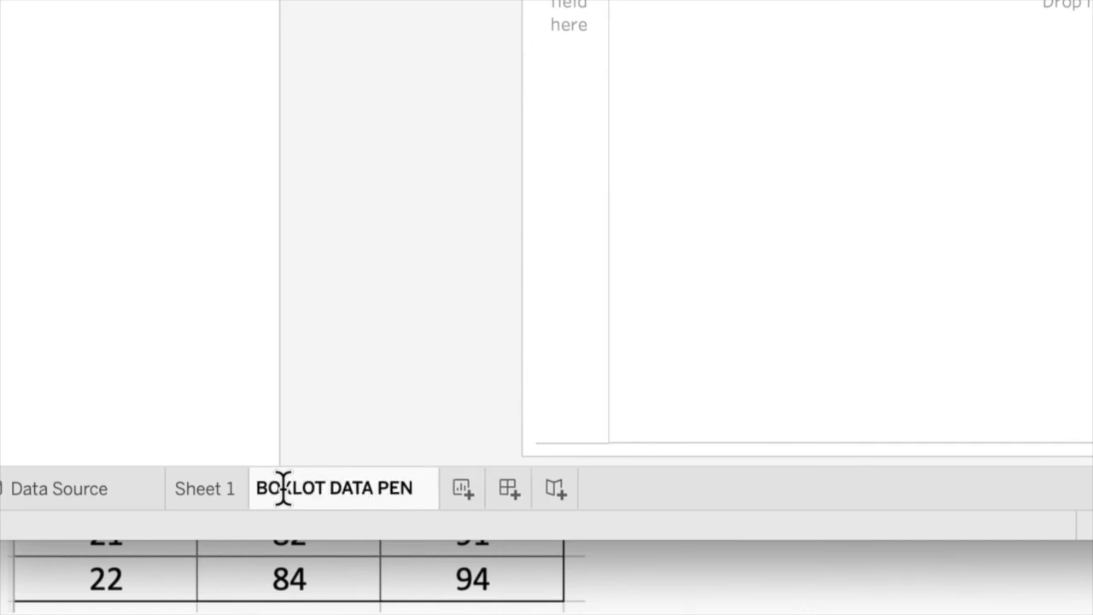
type("CILAN")
key("Return")
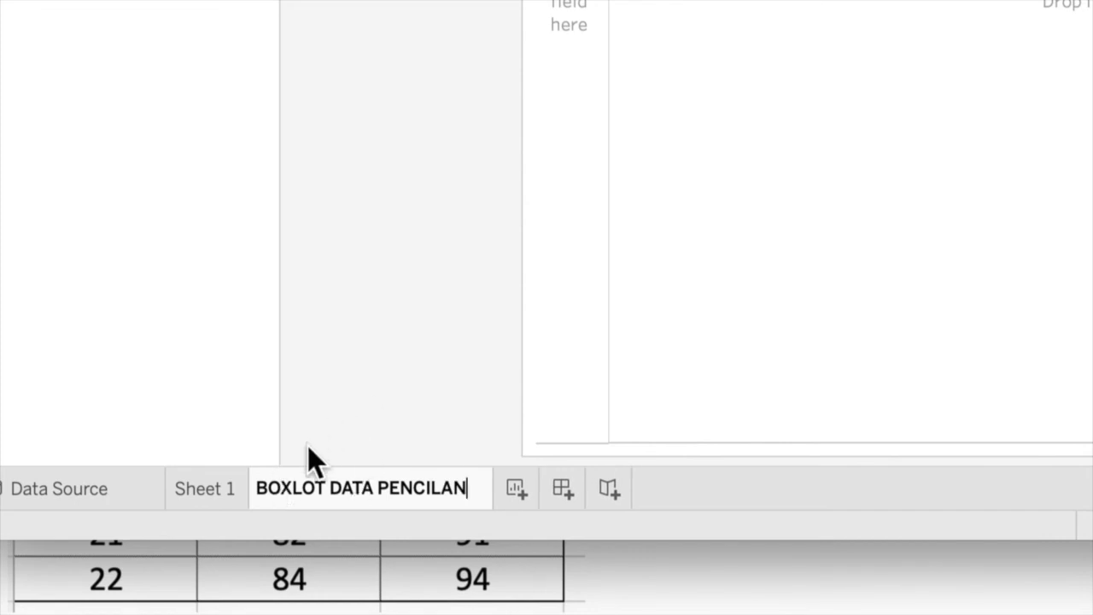
double_click(294, 476)
left_click(293, 479)
type("P")
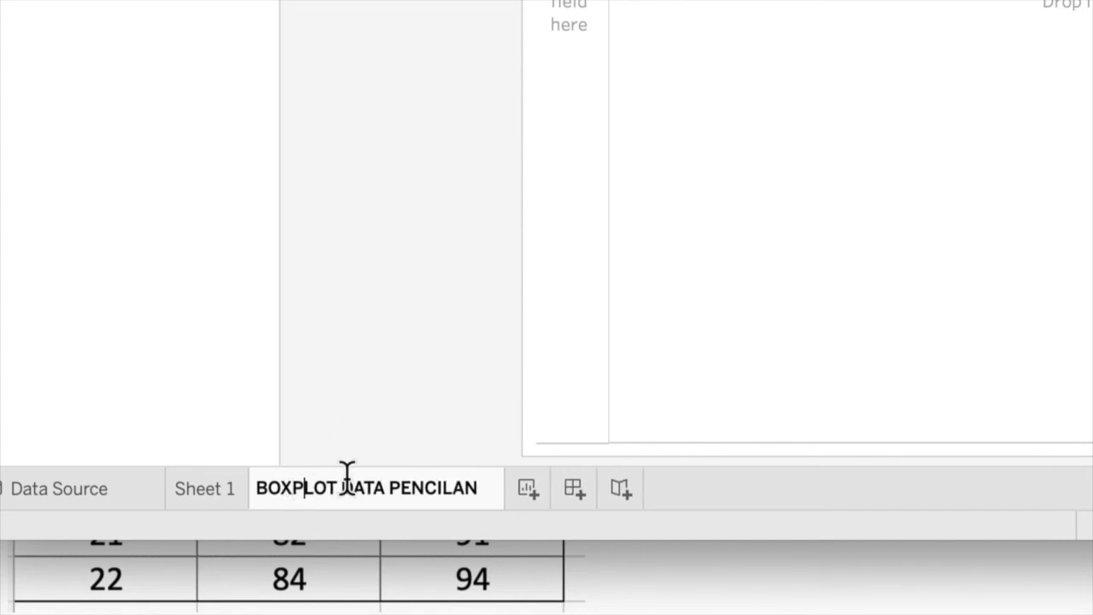
key("Return")
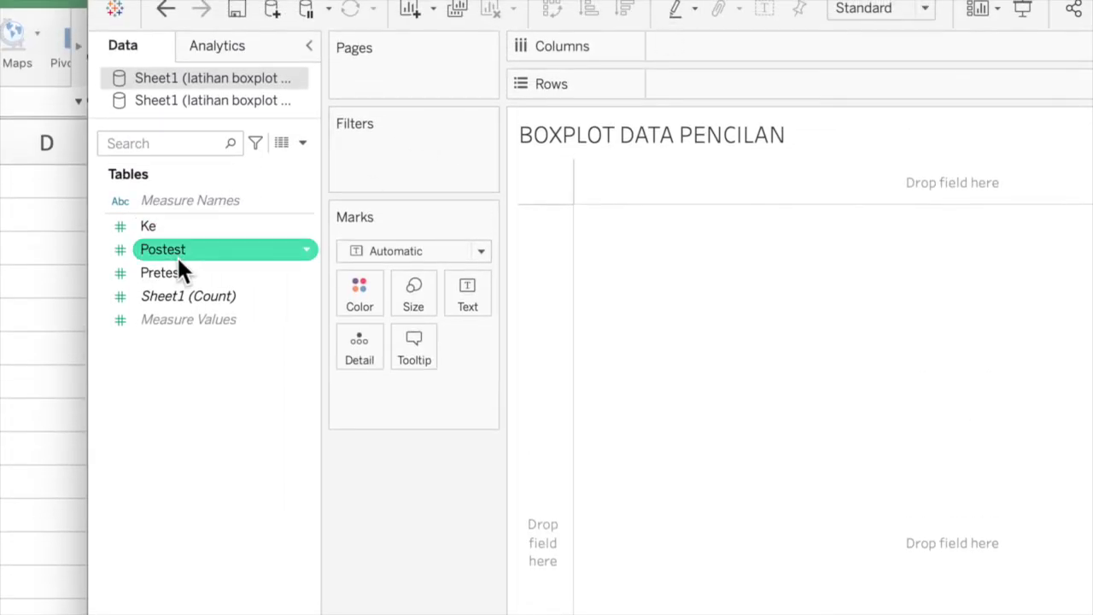
Place Pretest and Postest side by side on Rows and Measure Names on Columns
left_click_drag(156, 273, 674, 80)
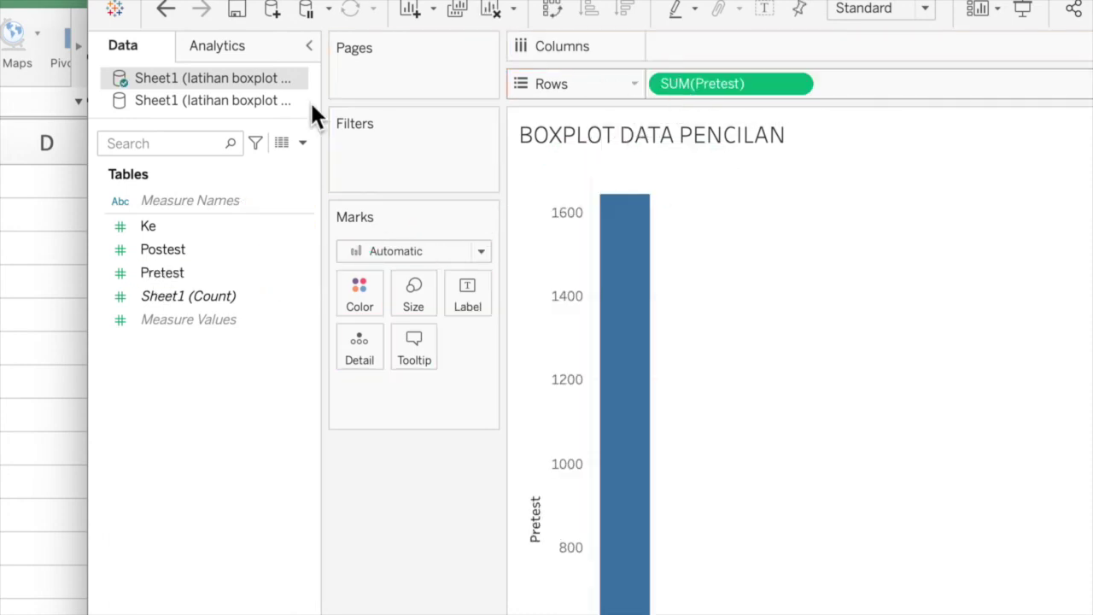
left_click_drag(162, 243, 836, 76)
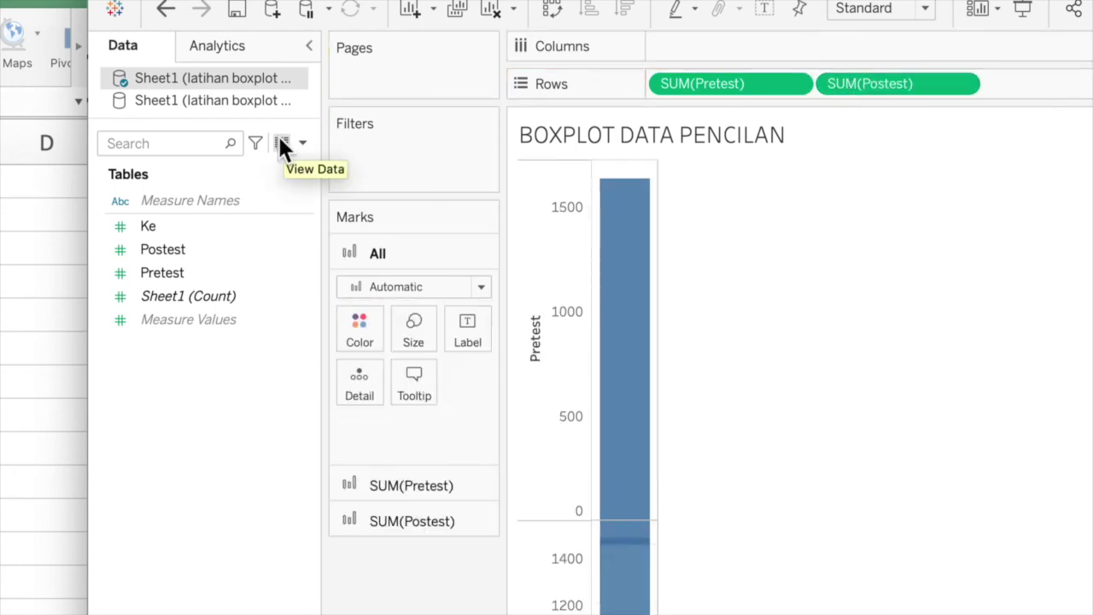
left_click_drag(203, 202, 732, 40)
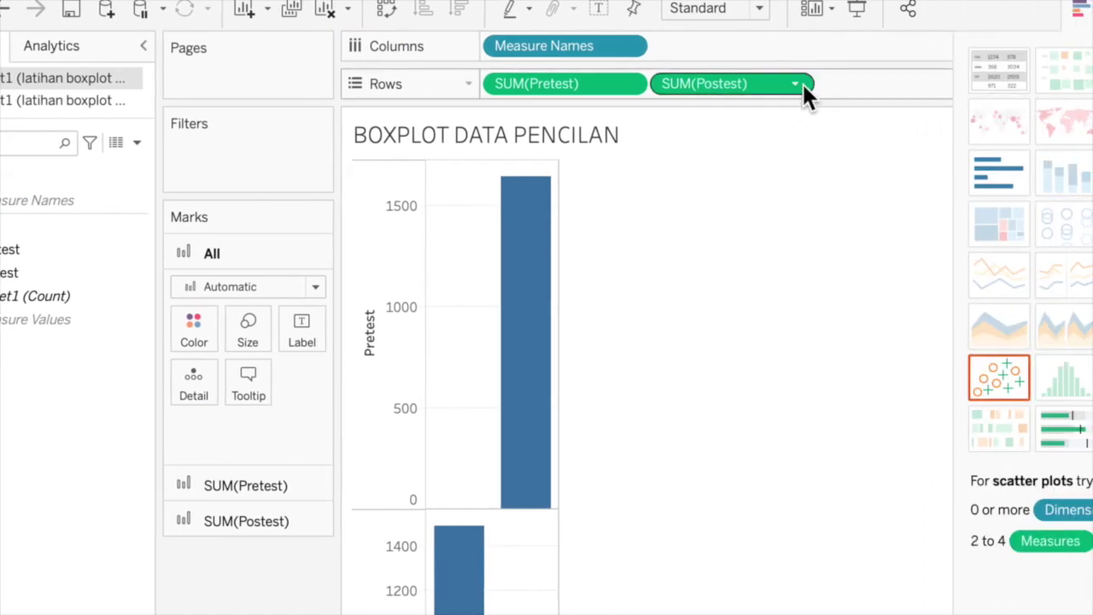
Make Postest a dual axis with Pretest and turn off Aggregate Measures to plot the individual records
left_click(797, 83)
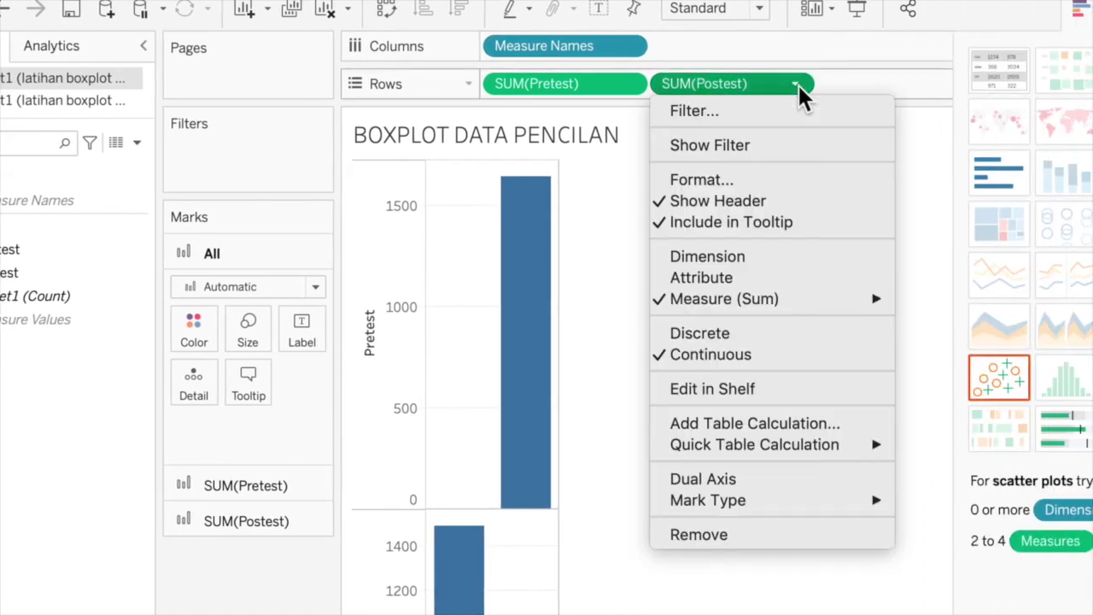
left_click(767, 481)
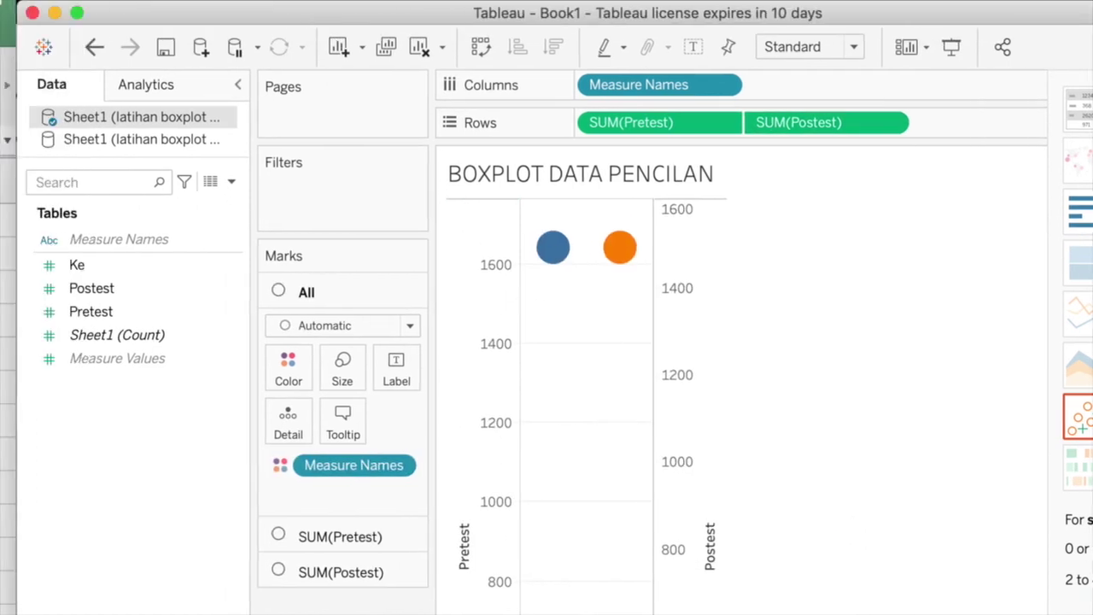
left_click(99, 3)
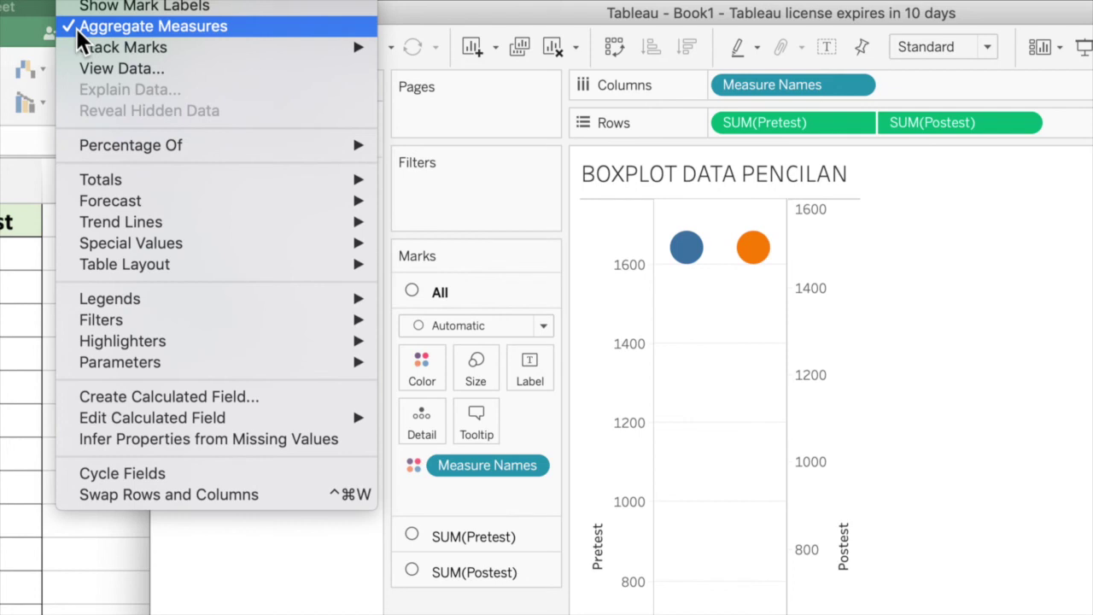
left_click(76, 27)
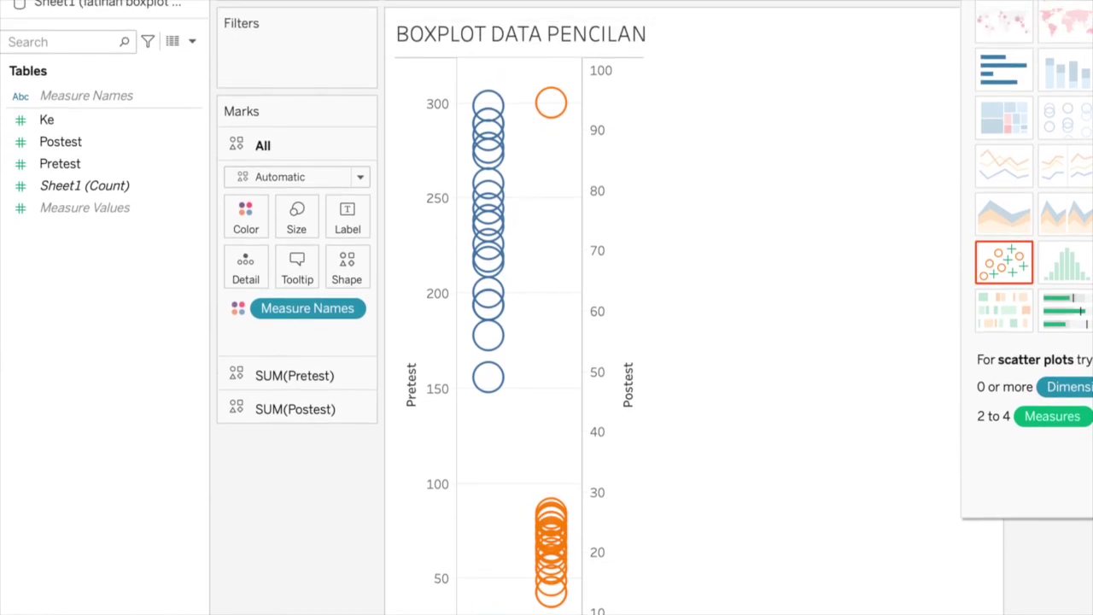
Synchronize the Pretest axis with the Postest axis so both use the same scale
left_click(437, 288)
left_click(610, 292)
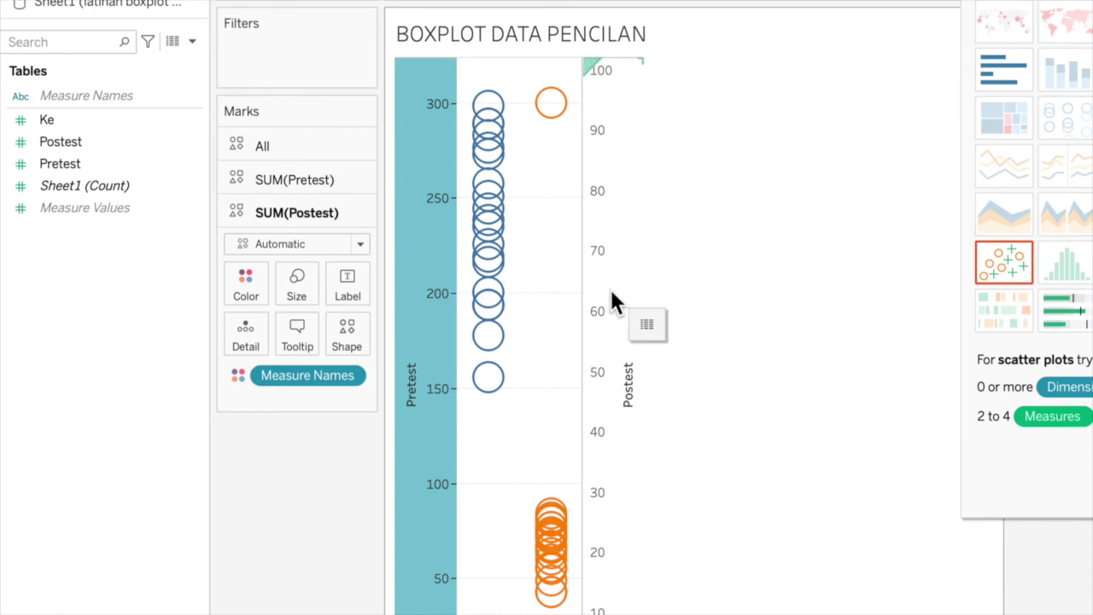
left_click(430, 292)
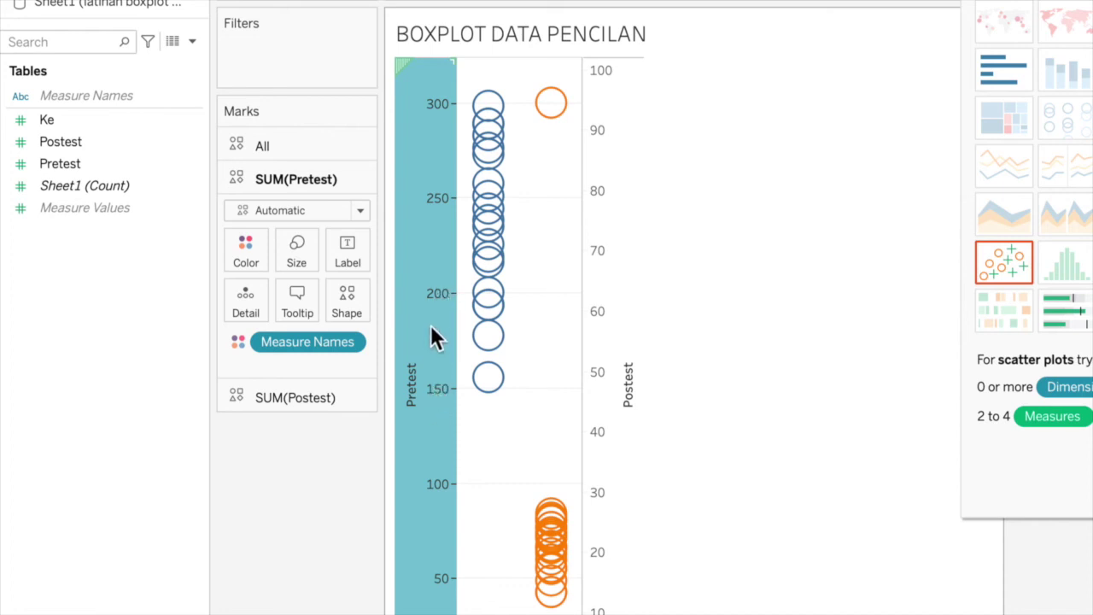
left_click(600, 313)
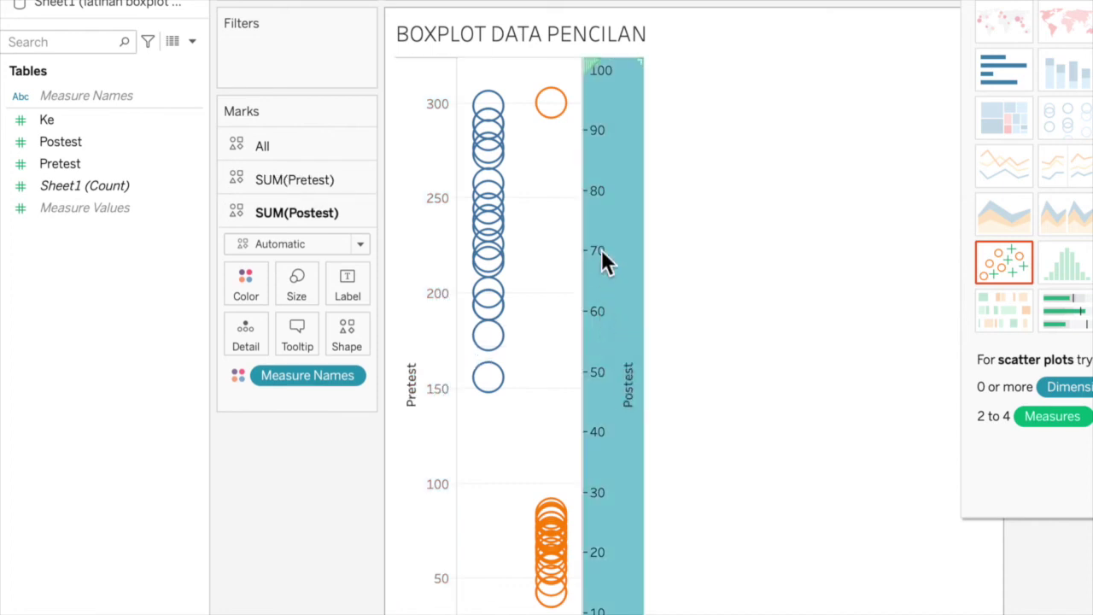
left_click_drag(593, 313, 436, 254)
right_click(436, 255)
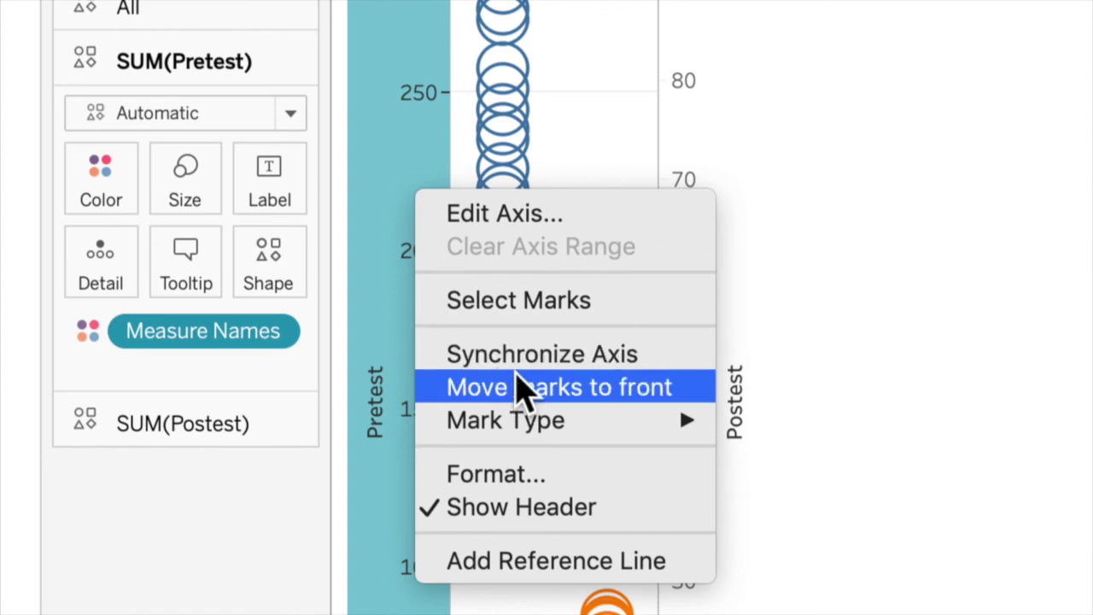
left_click(511, 363)
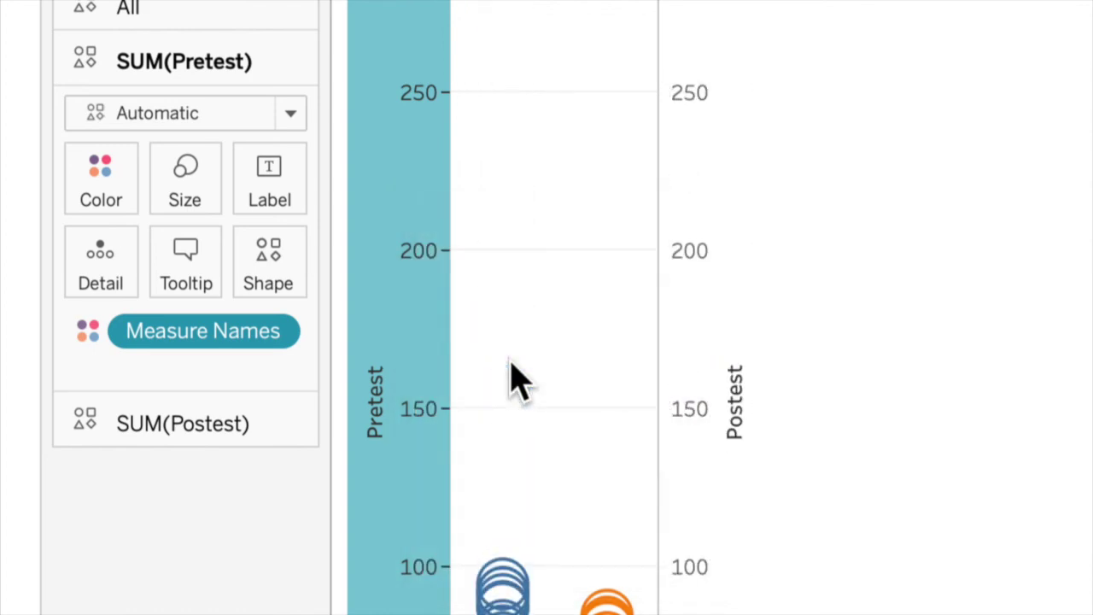